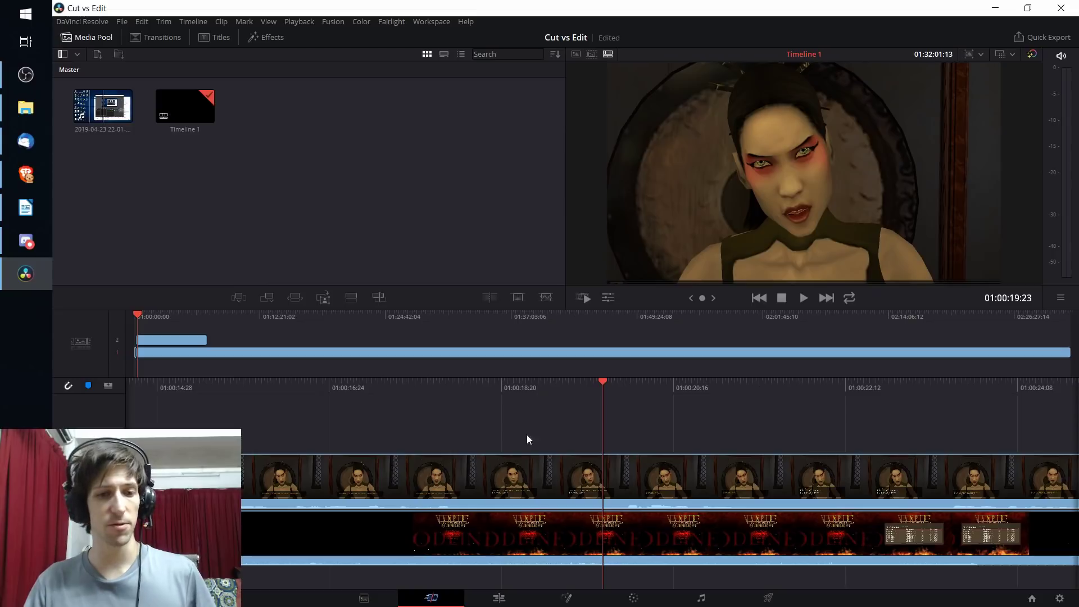
# Compare the Cut and Edit page layouts and examine the Edit page timeline at whole-project and close-up zoom levels.
pyautogui.click(499, 598)
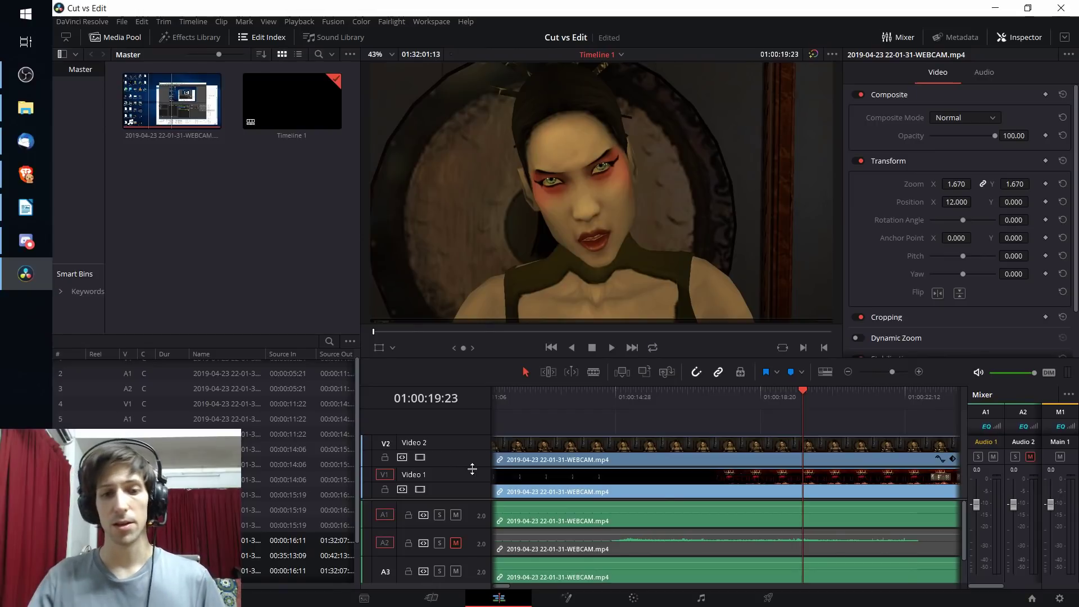
pyautogui.click(453, 603)
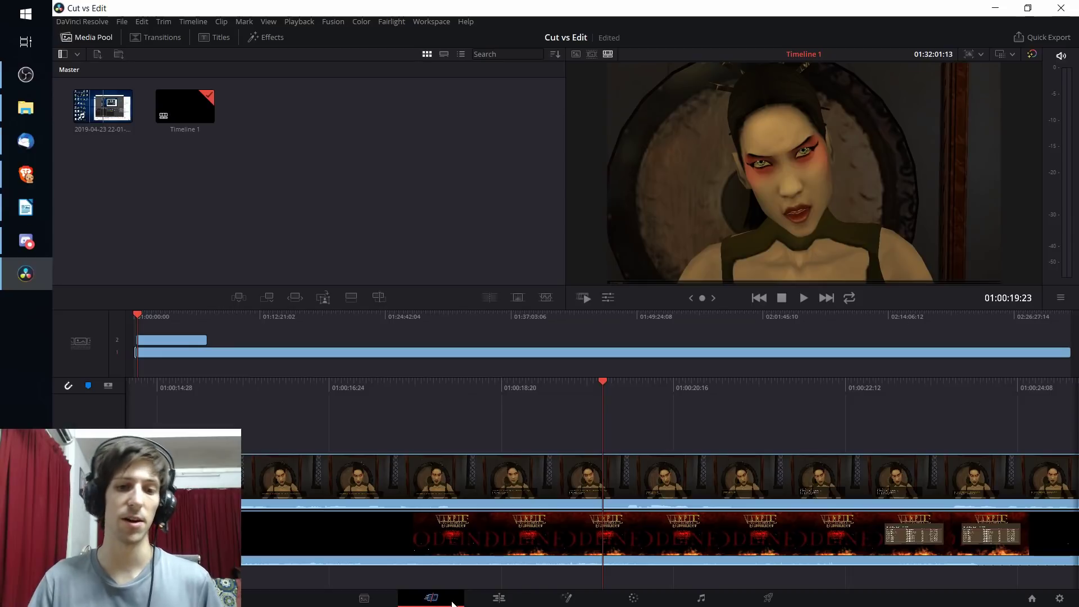
pyautogui.click(490, 604)
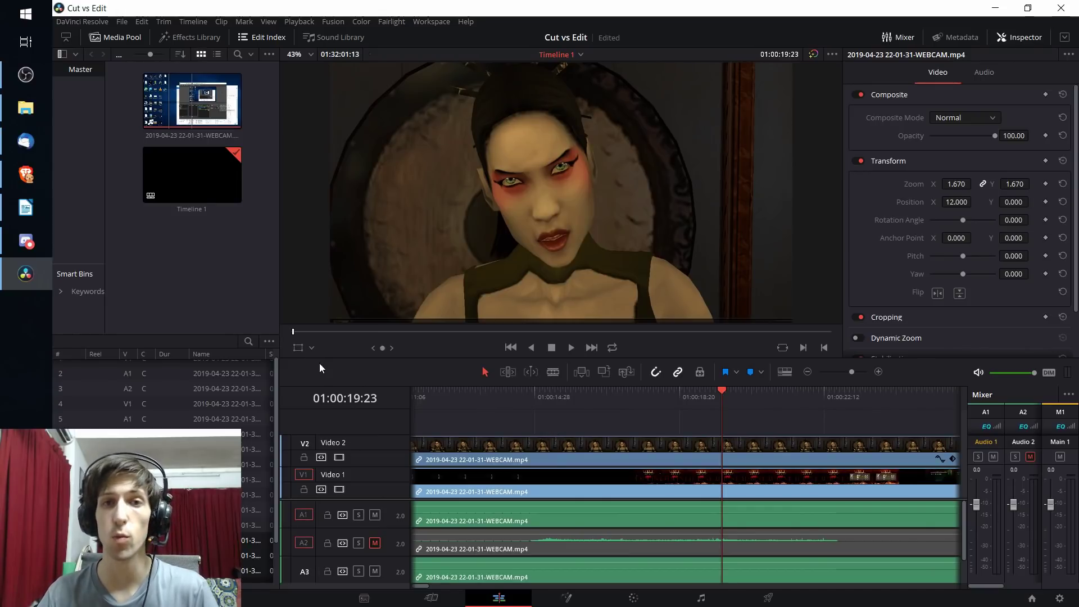
pyautogui.press('Right')
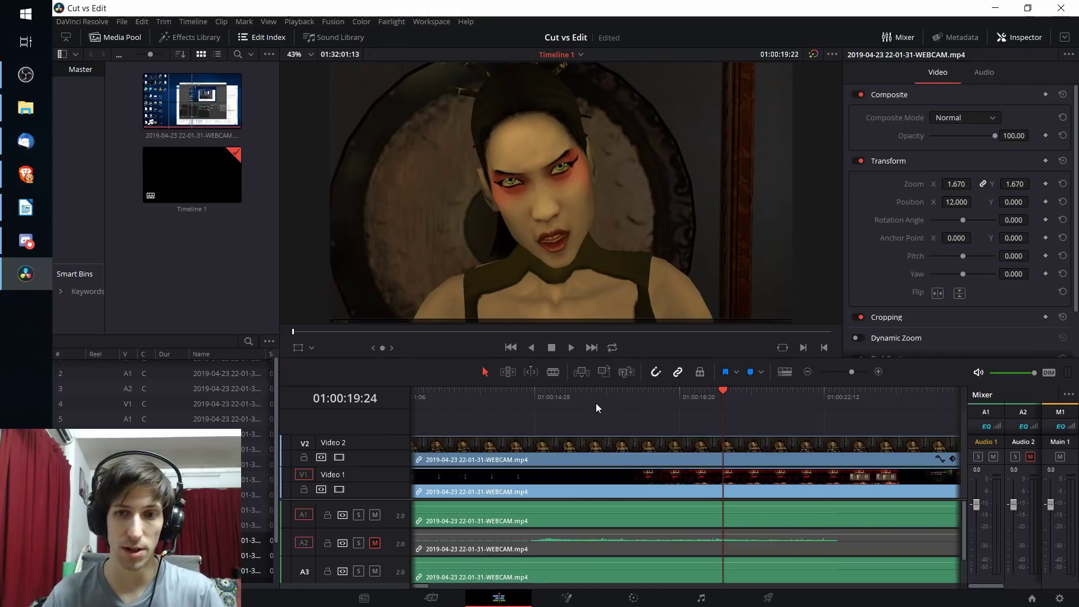
pyautogui.moveTo(852, 373); pyautogui.dragTo(804, 369)
pyautogui.click(807, 372)
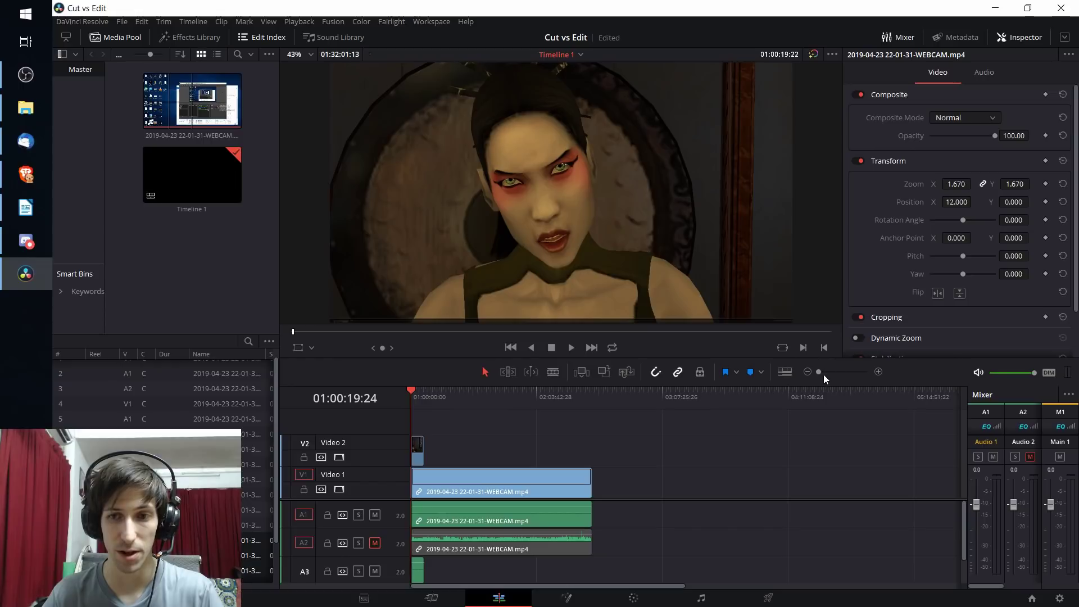
pyautogui.moveTo(818, 373); pyautogui.dragTo(872, 372)
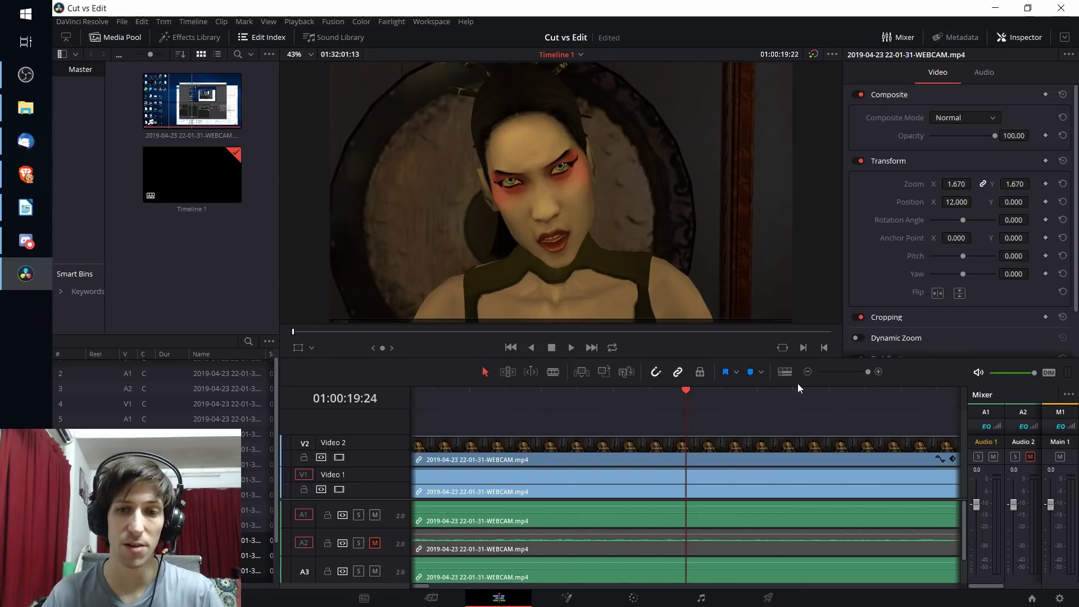
pyautogui.click(846, 372)
# On the Cut page, move the playhead to about 01:19:48 and split the long lower-track clip there.
pyautogui.click(431, 598)
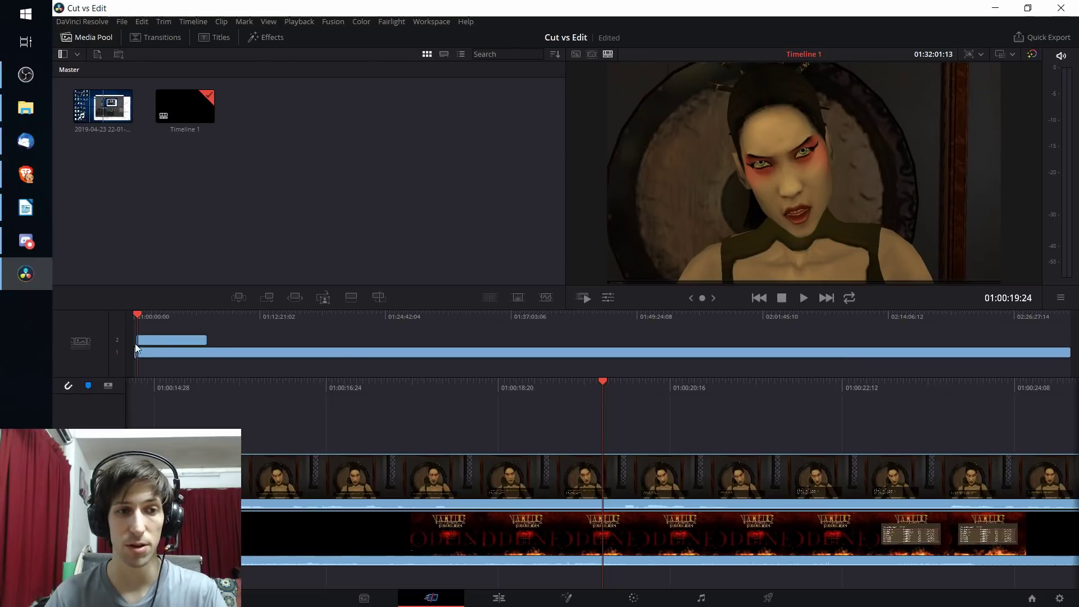
pyautogui.click(907, 316)
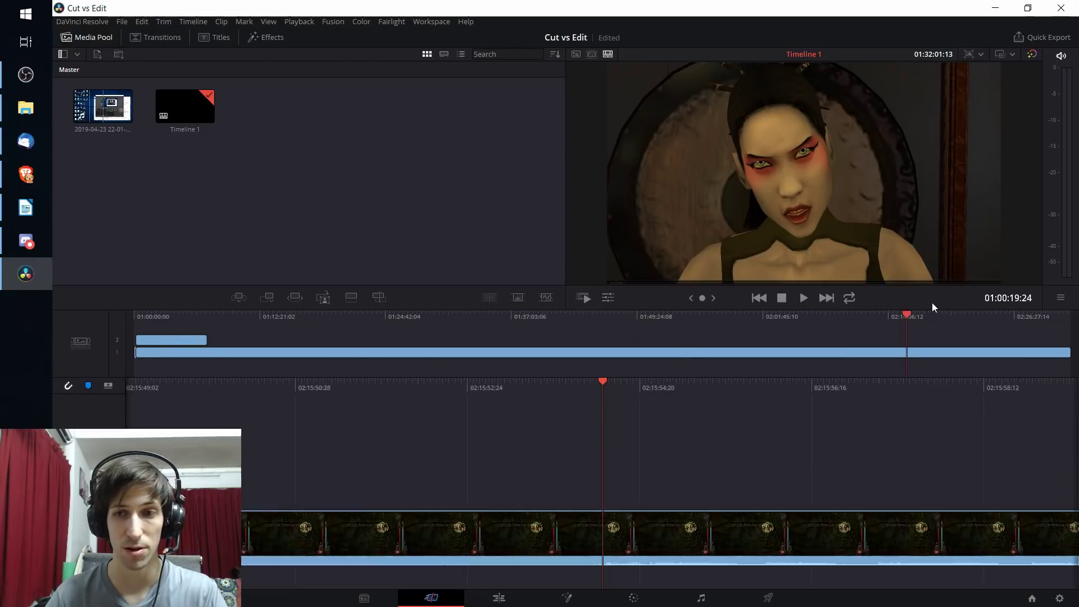
pyautogui.click(337, 315)
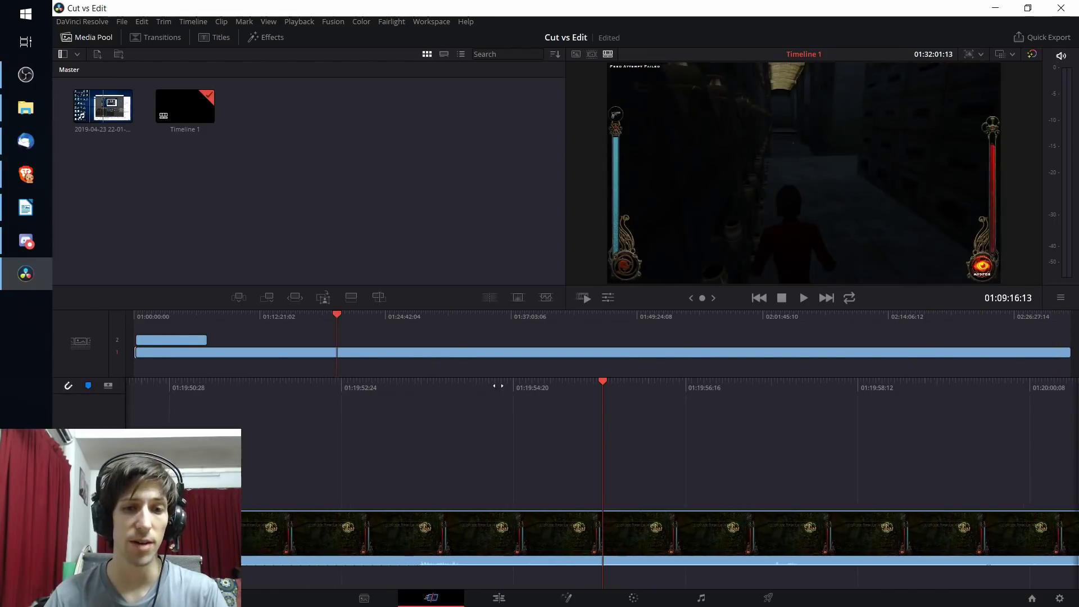
pyautogui.moveTo(498, 386); pyautogui.dragTo(670, 387)
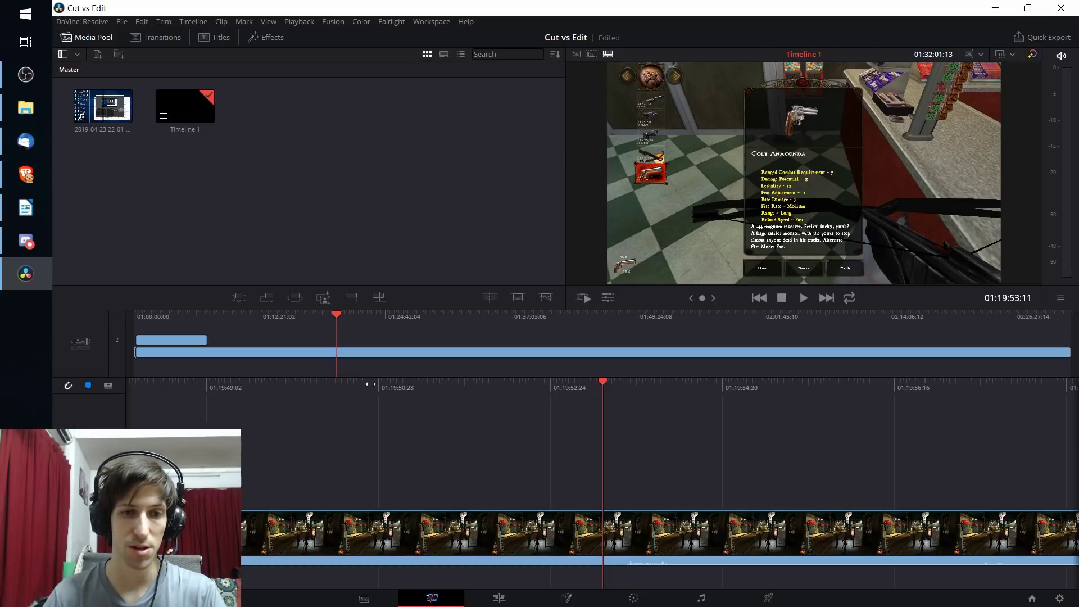
pyautogui.moveTo(214, 388); pyautogui.dragTo(310, 384)
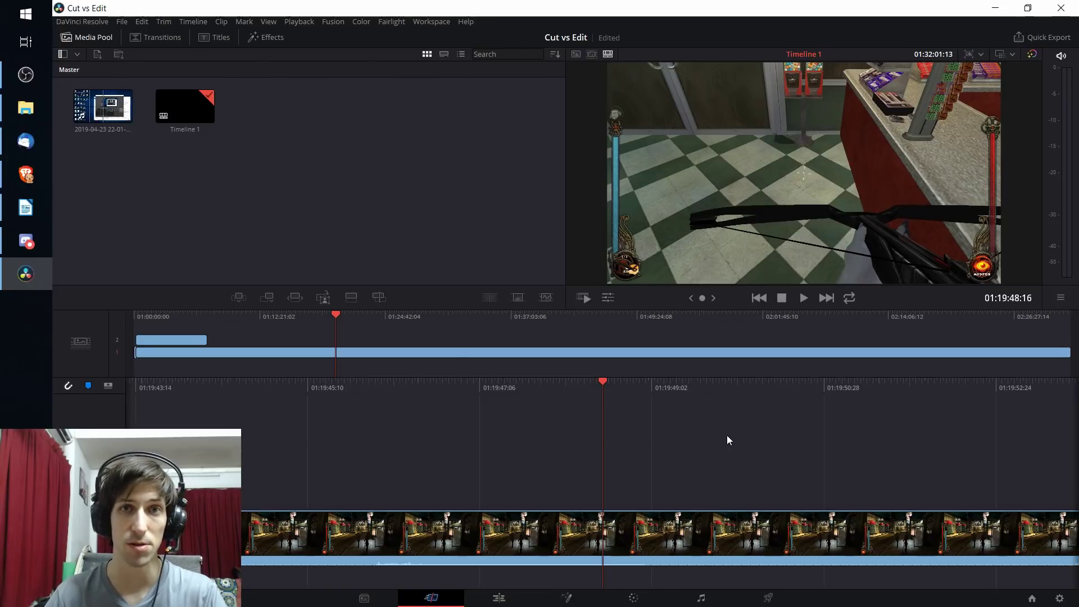
pyautogui.click(602, 430)
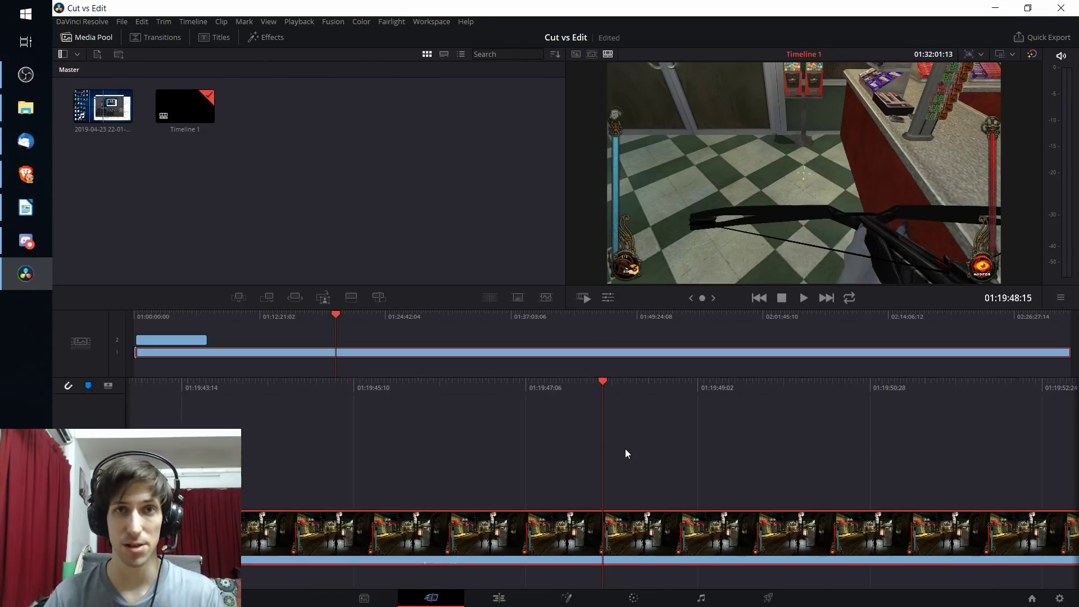
pyautogui.hotkey('ctrl', 'b')
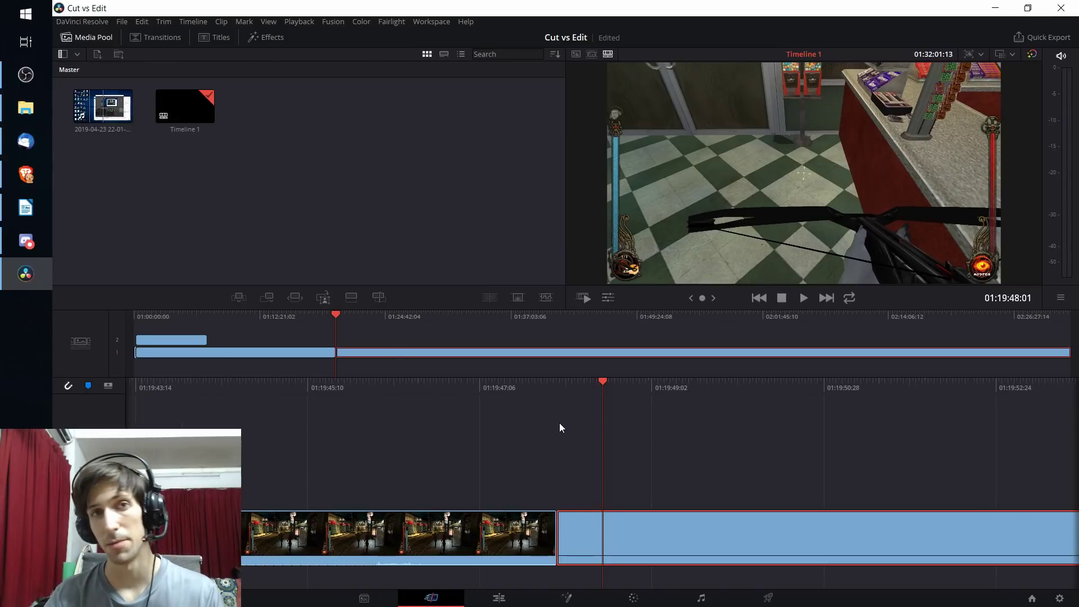
# Open the new cut in the trim editor, select both sides of the edit point and roll it three frames later.
pyautogui.click(581, 534)
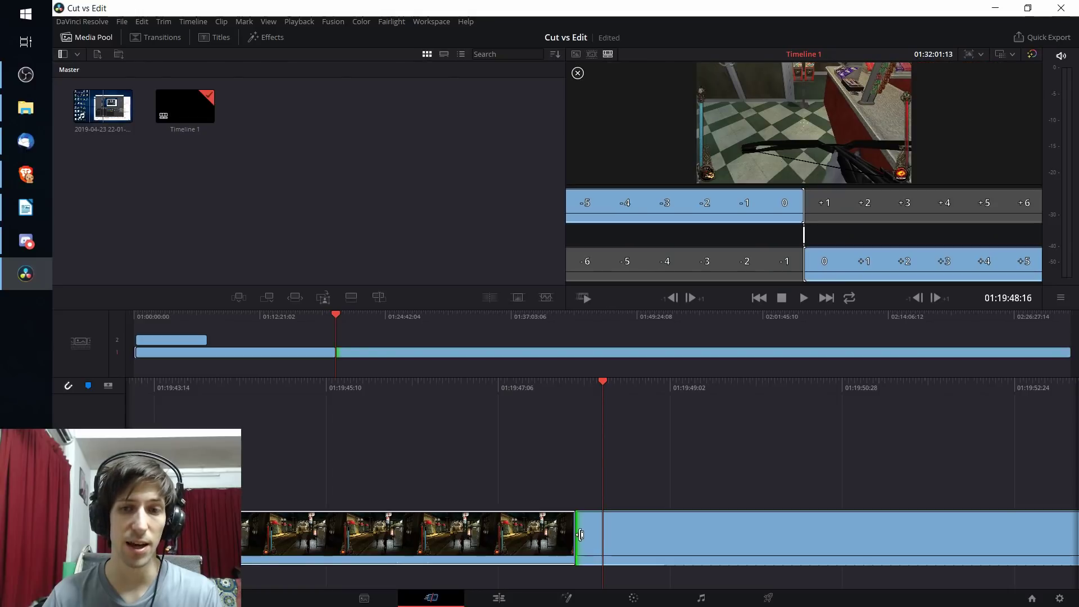
pyautogui.moveTo(581, 535); pyautogui.dragTo(554, 539)
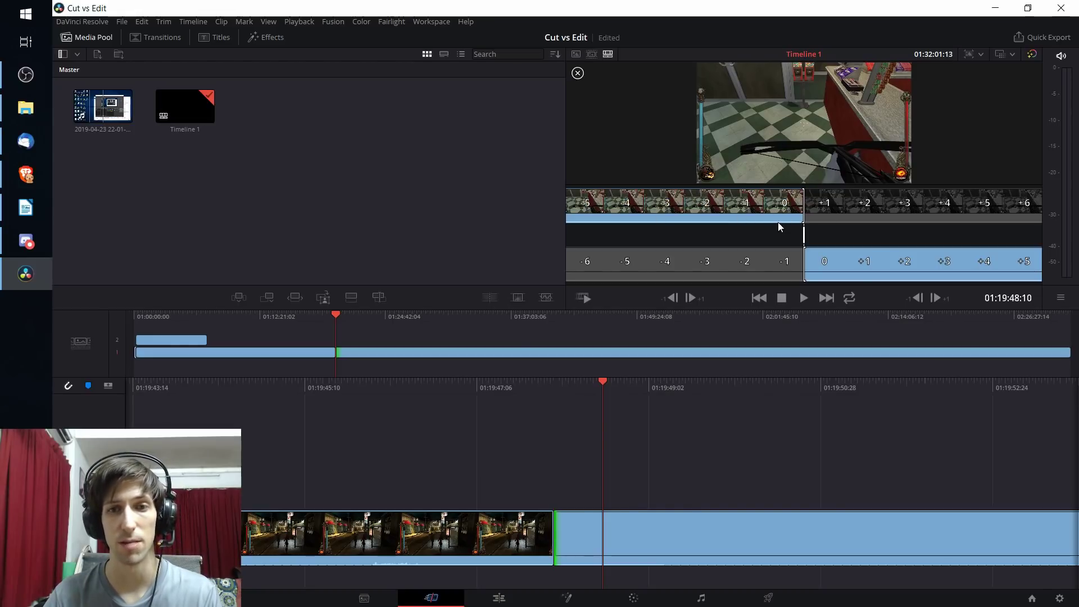
pyautogui.click(805, 230)
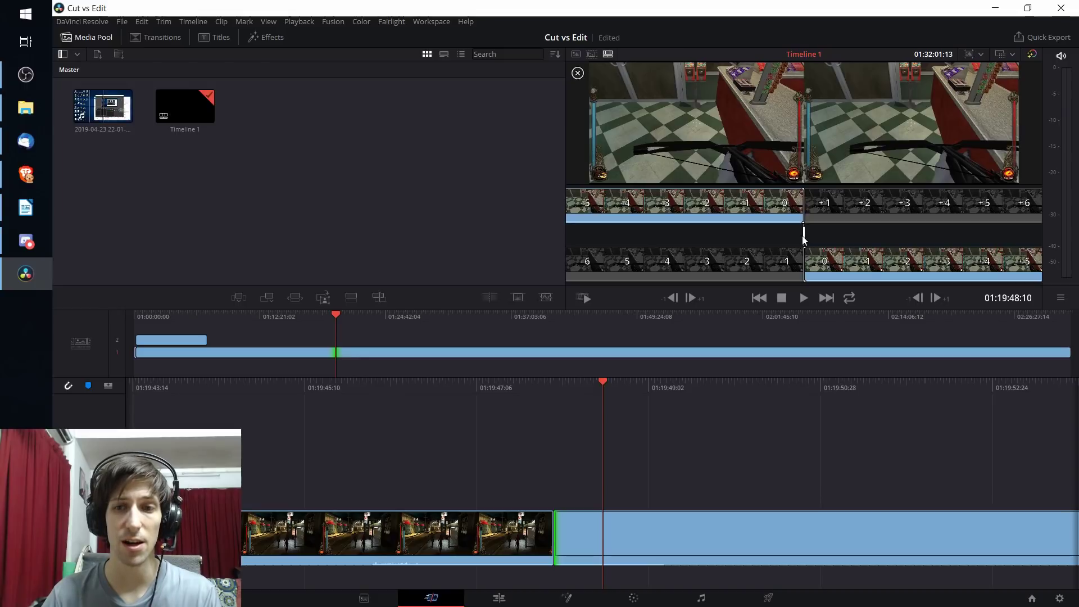
pyautogui.press('.')
pyautogui.press('.')
pyautogui.press('.')
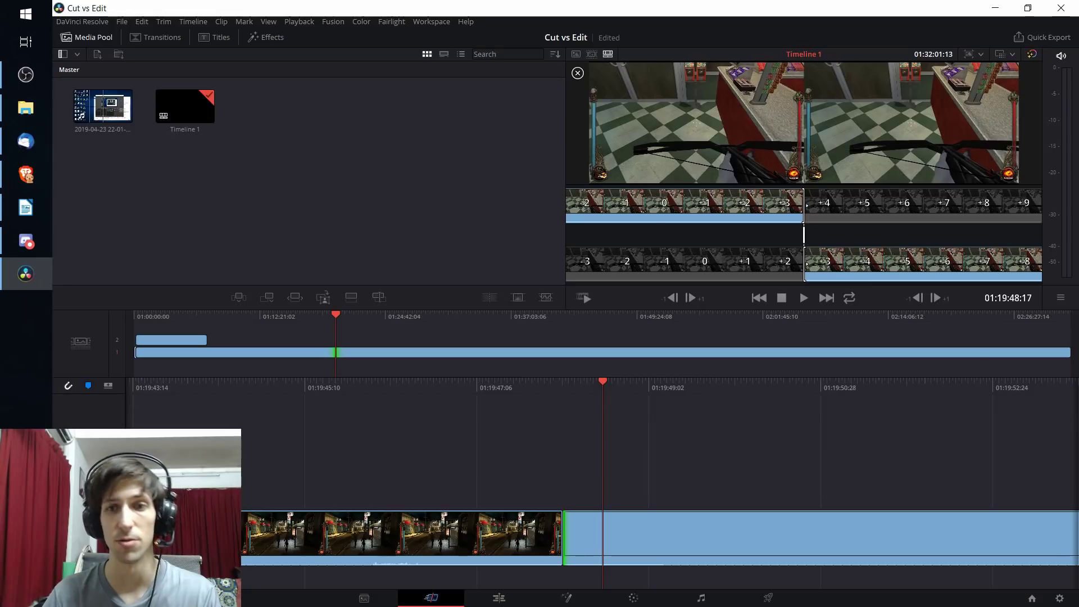
# Roll the selected edit point eight frames earlier.
pyautogui.press(',')
pyautogui.press(',')
pyautogui.press(',')
pyautogui.press(',')
pyautogui.press(',')
pyautogui.press(',')
pyautogui.press(',')
pyautogui.press(',')
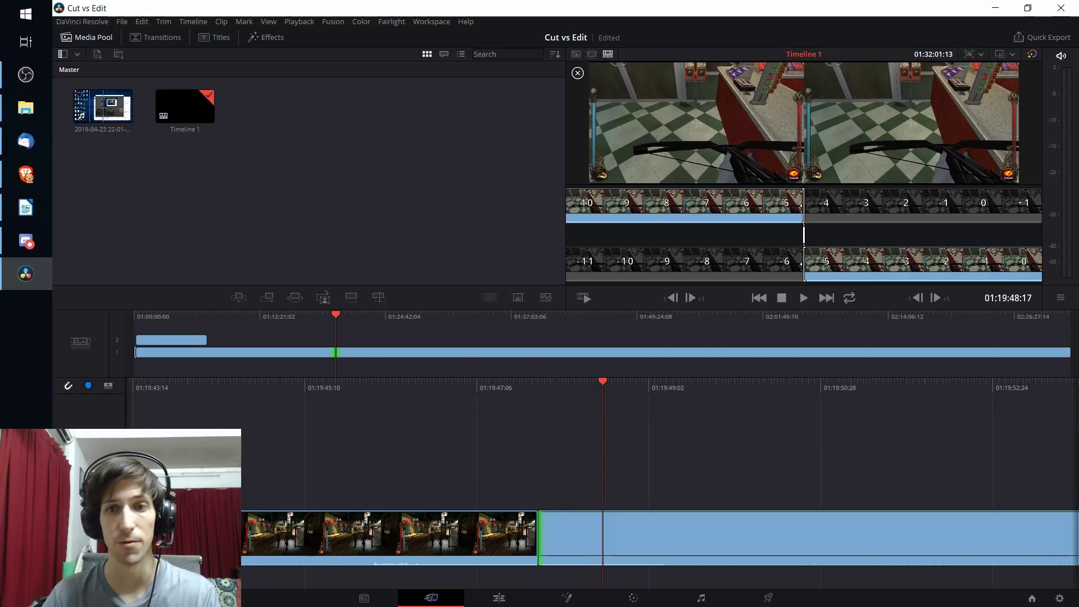
pyautogui.press('Up')
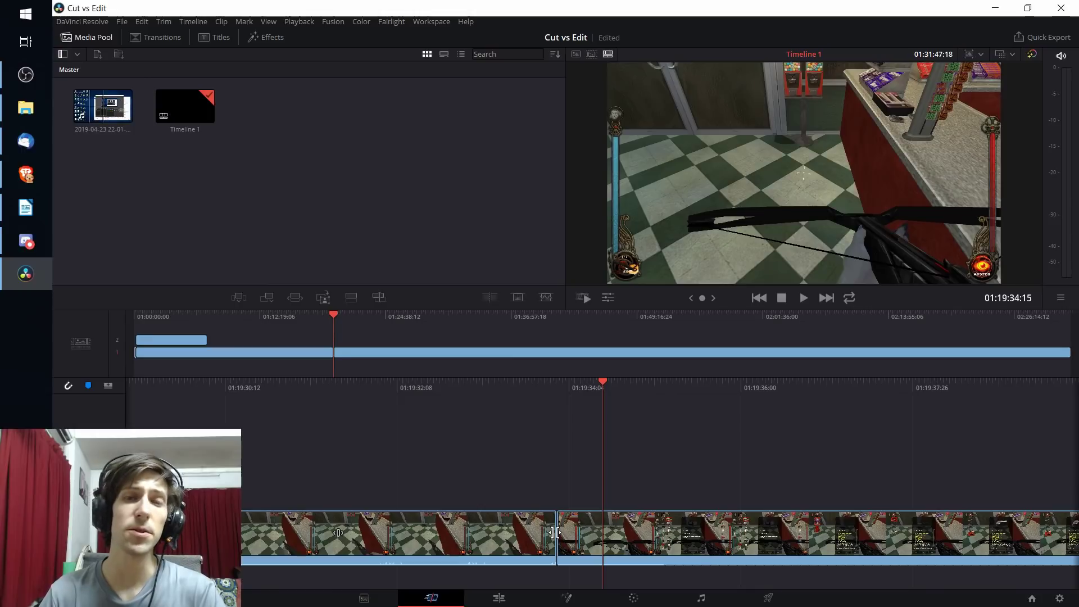
# Roll the edit point between the shotgun and crossbow shots first to about 01:19:31:16, then to about 01:19:32:15.
pyautogui.click(556, 532)
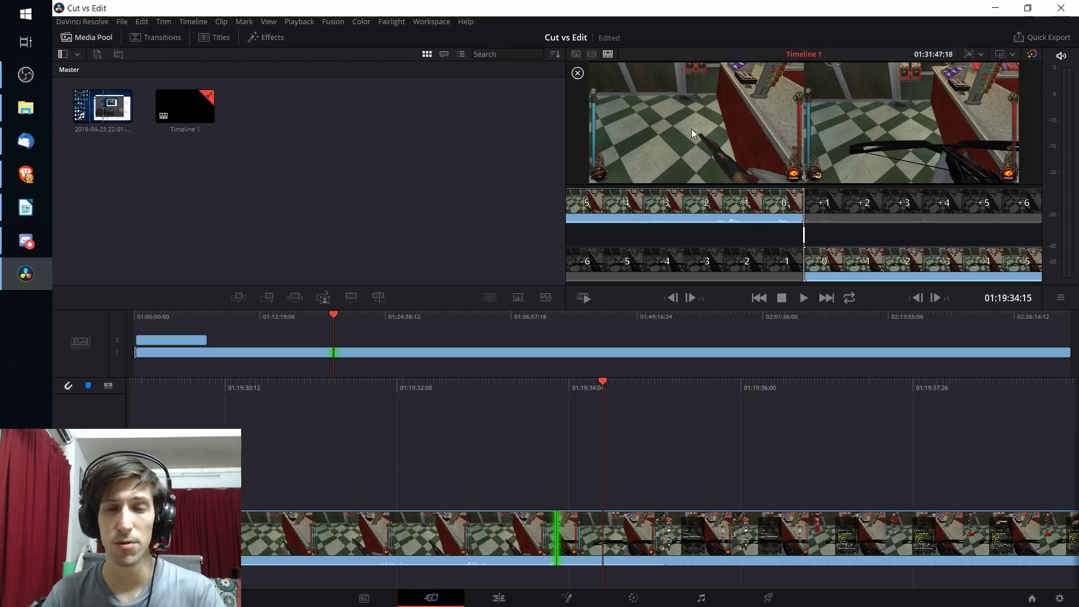
pyautogui.click(559, 538)
pyautogui.moveTo(559, 538); pyautogui.dragTo(330, 540)
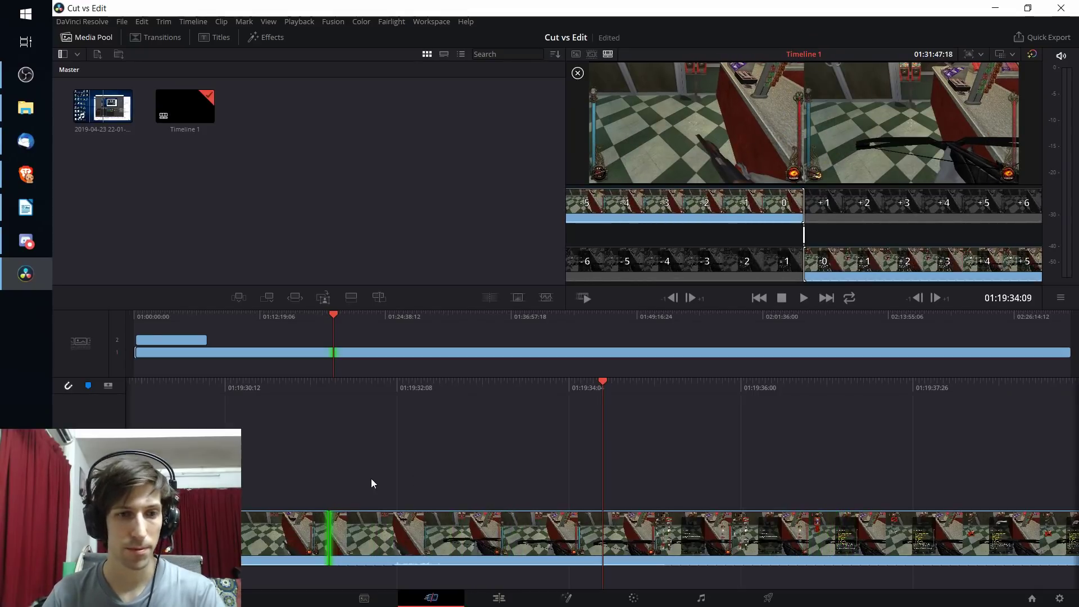
pyautogui.press('Up')
pyautogui.moveTo(599, 531); pyautogui.dragTo(724, 531)
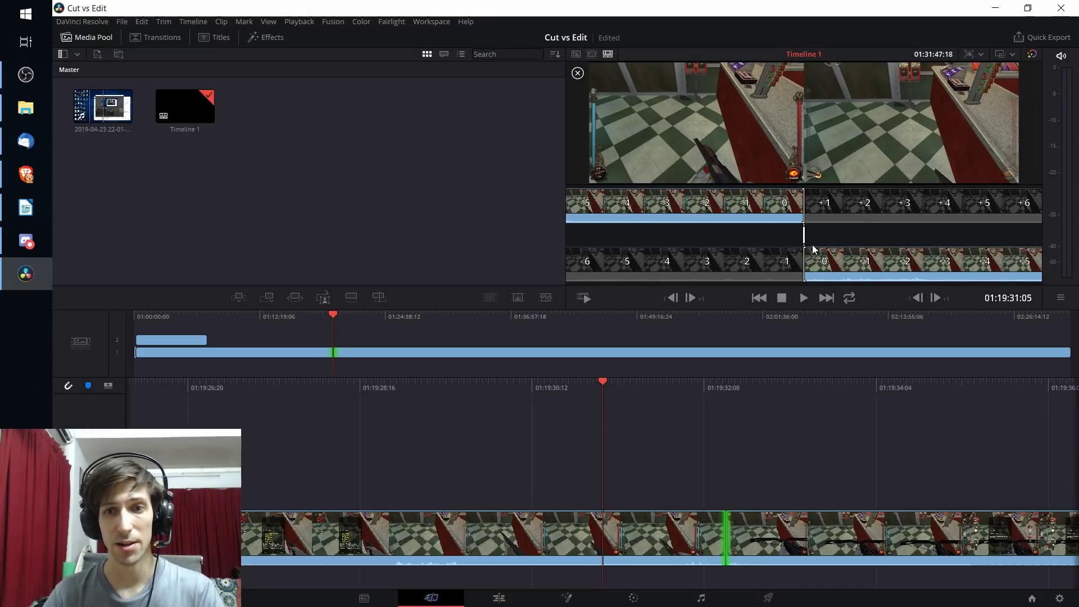
# Fine-tune the edit point with single-frame rolls in both directions, roll it several frames earlier to about 01:19:32:07 and close the trim editor.
pyautogui.press('.')
pyautogui.press('.')
pyautogui.press(',')
pyautogui.press(',')
pyautogui.press(',')
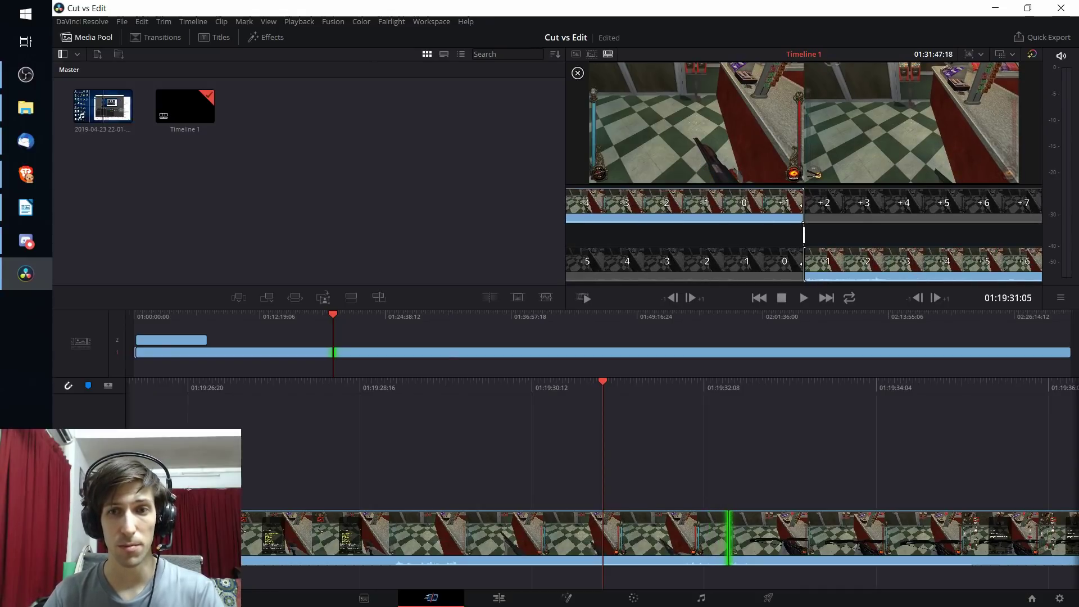
pyautogui.press('.')
pyautogui.press('.')
pyautogui.press('.')
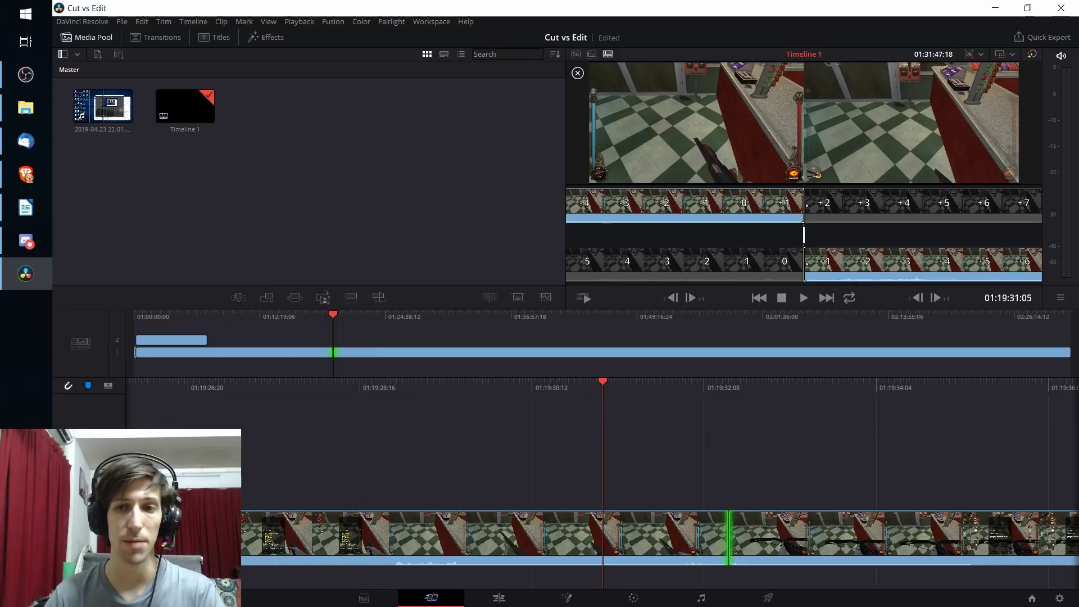
pyautogui.hotkey('shift', ',')
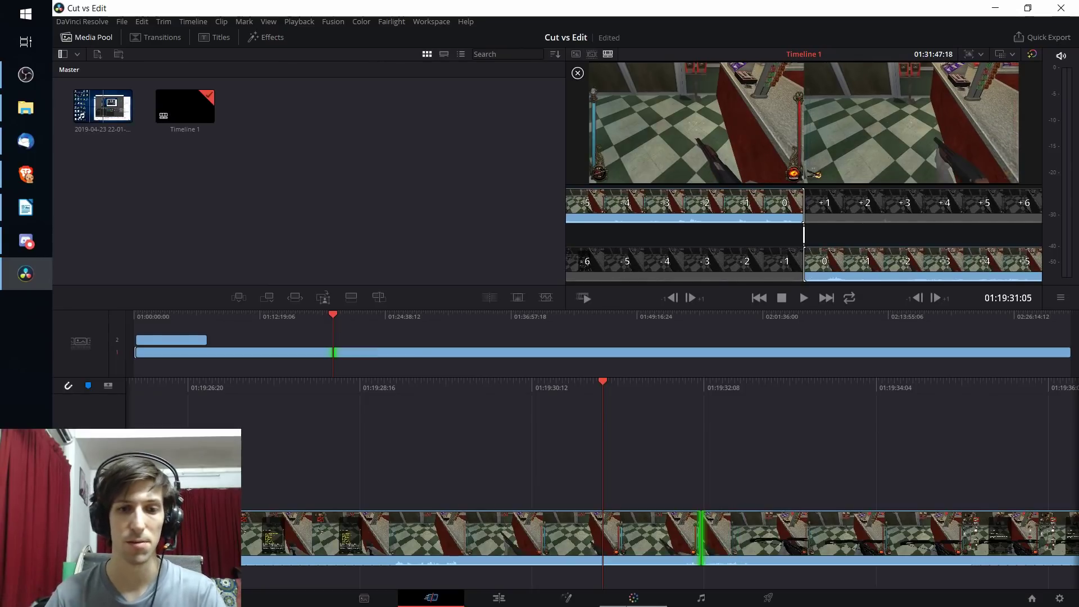
pyautogui.press('Escape')
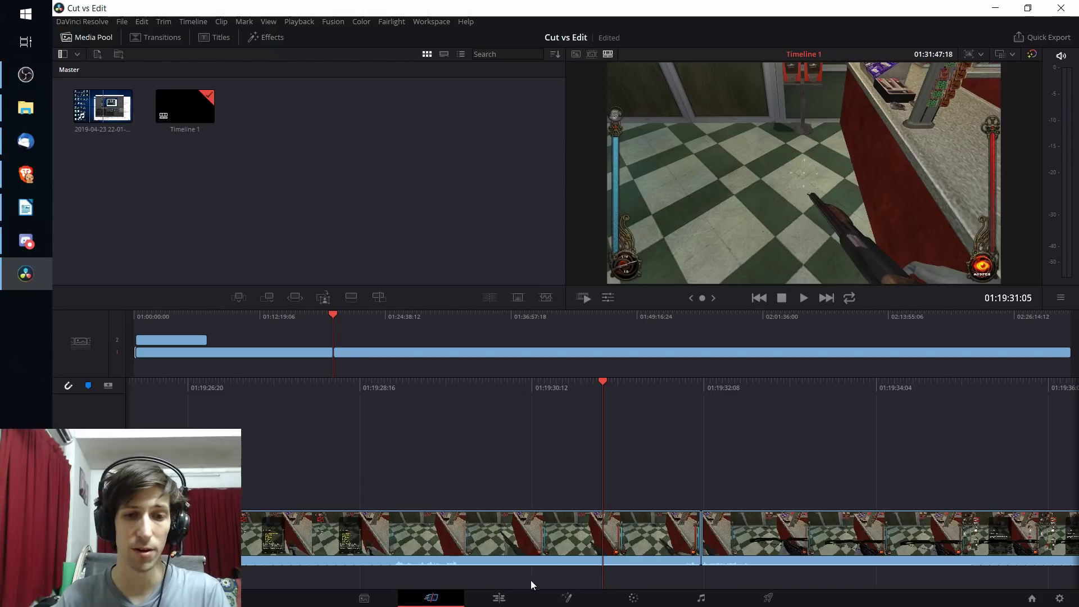
# View the Sound Library on the Edit page, then hide it.
pyautogui.click(518, 597)
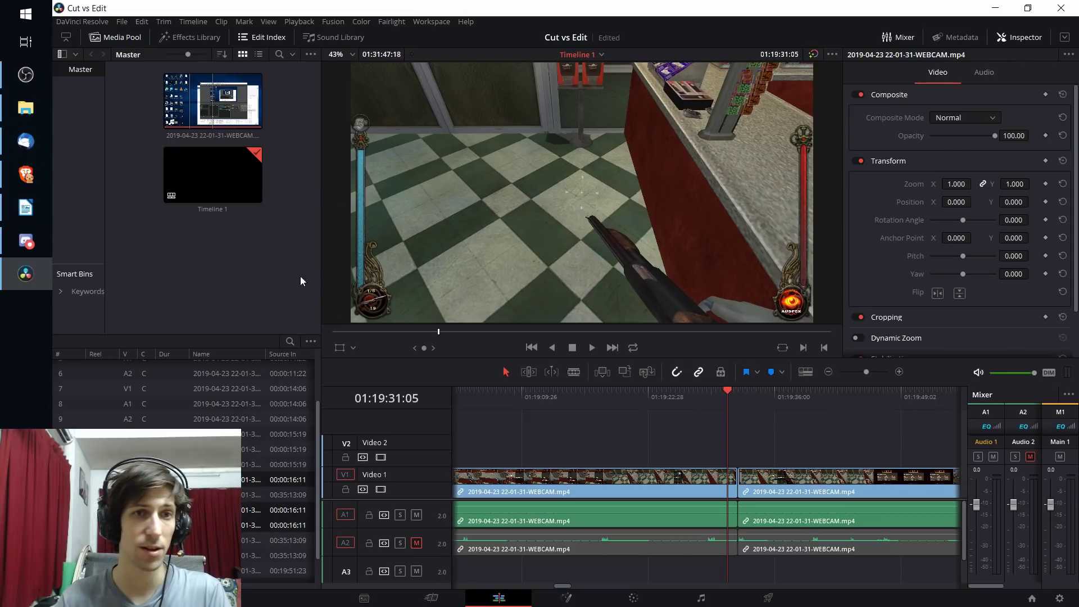
pyautogui.click(338, 37)
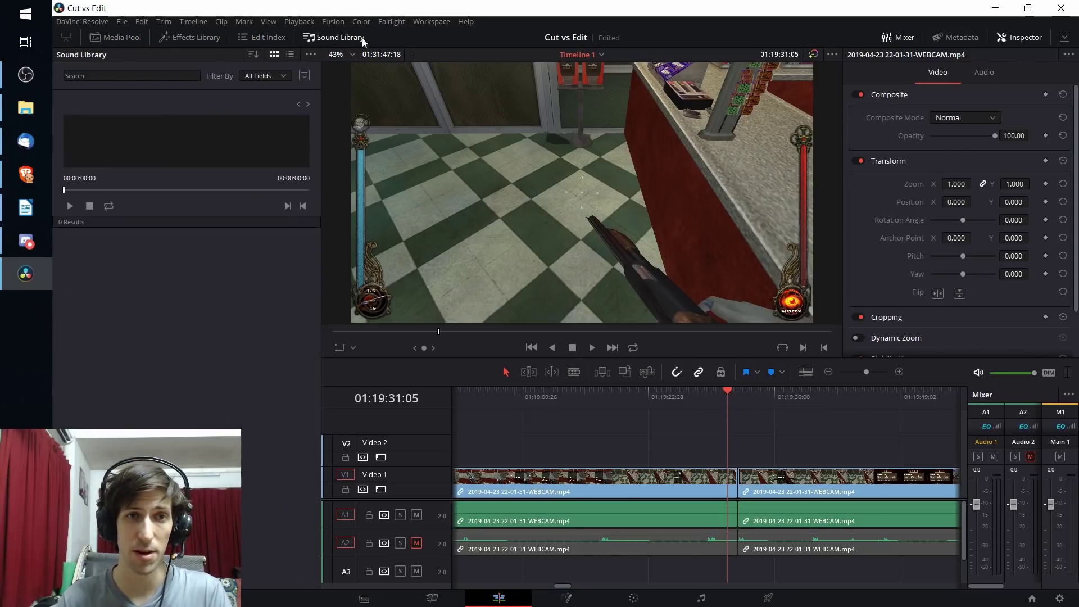
pyautogui.click(341, 37)
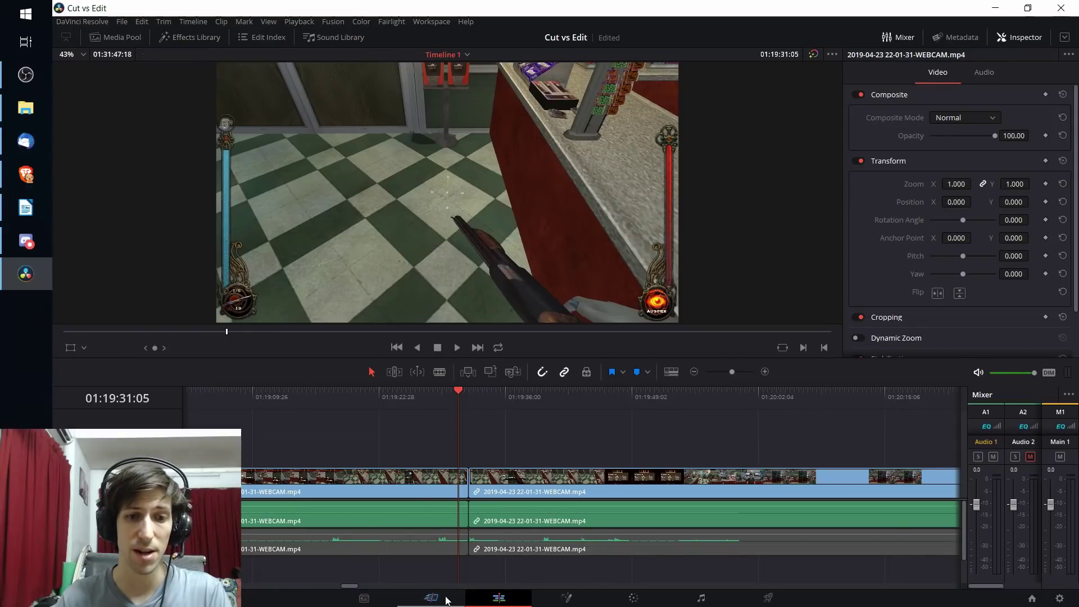
# Return to the Cut page, view the available effects and video transitions, and hide the library.
pyautogui.click(434, 598)
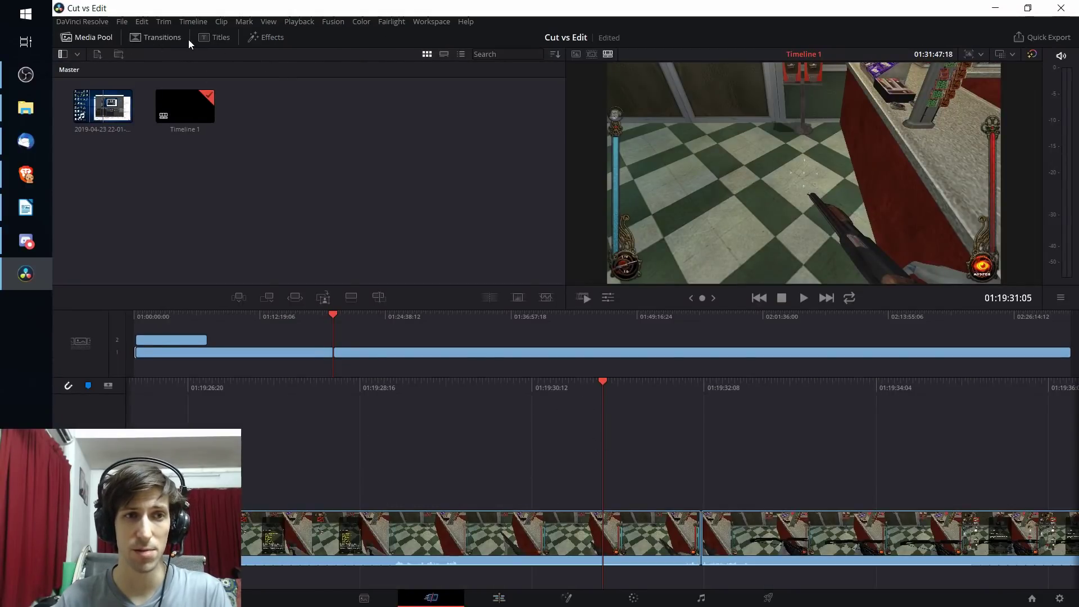
pyautogui.click(267, 42)
pyautogui.click(151, 40)
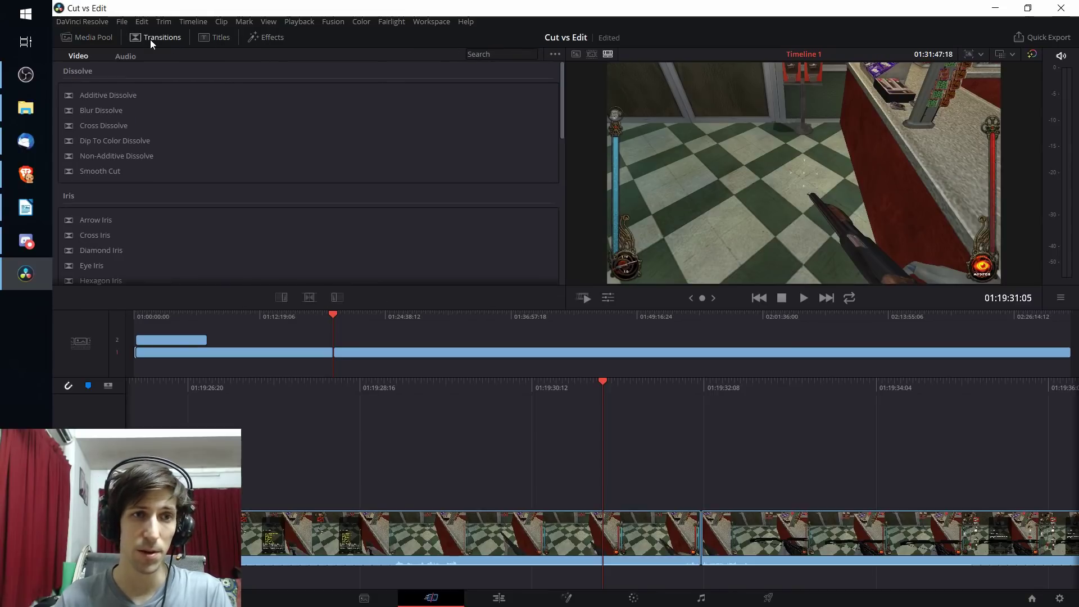
pyautogui.click(150, 40)
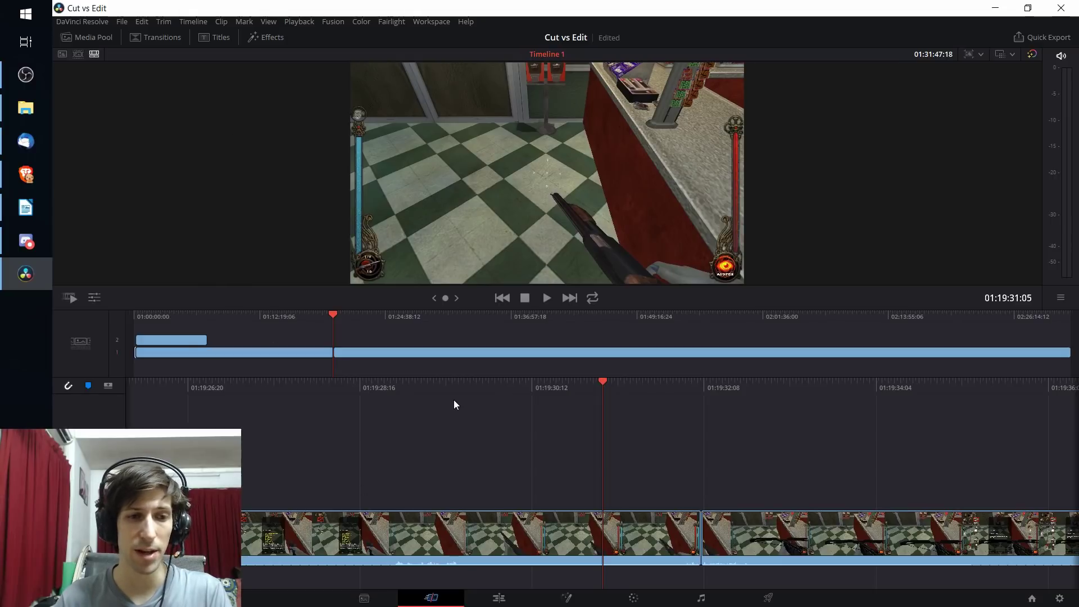
# Select and deselect the clip before the cut, then scrub the playhead past the cut to 01:19:32:29.
pyautogui.click(463, 548)
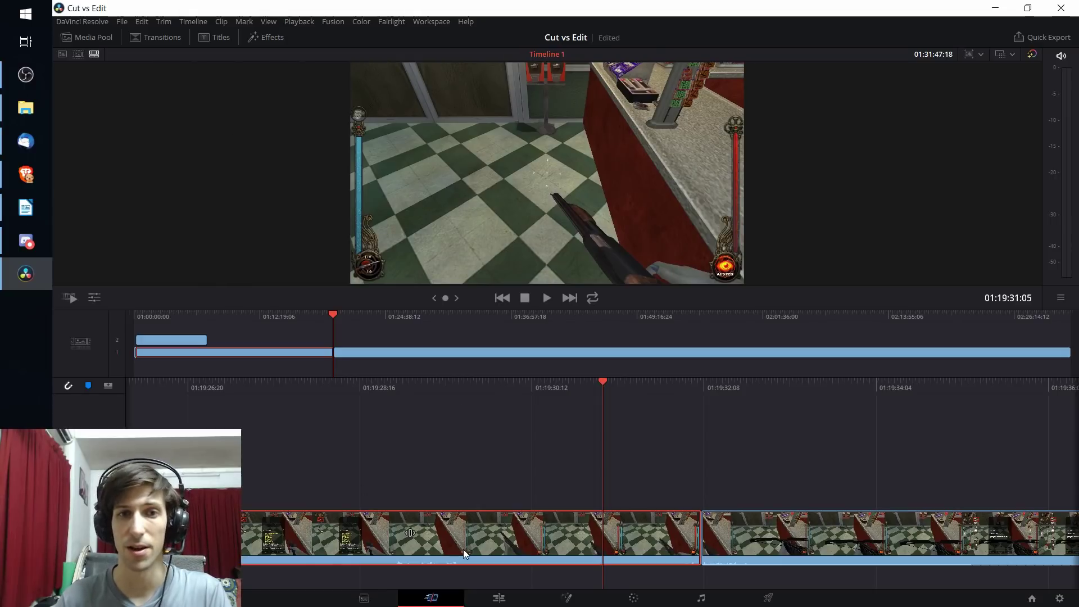
pyautogui.click(526, 478)
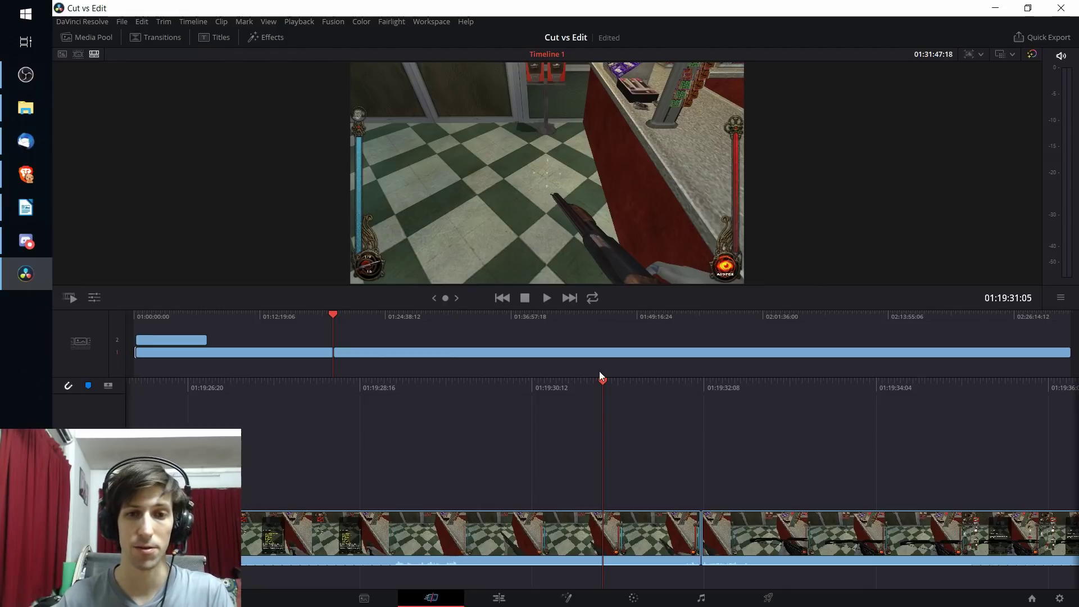
pyautogui.moveTo(601, 375); pyautogui.dragTo(609, 406)
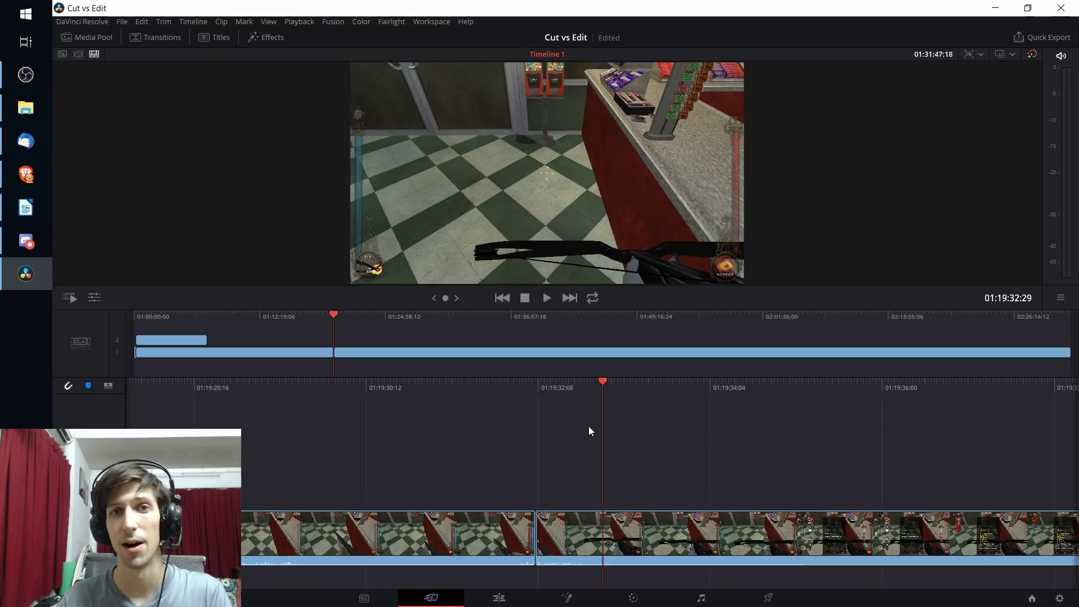
# Scrub the playhead back before the cut to 01:19:31:25 and slip the footage inside the clip preceding the cut slightly.
pyautogui.scroll(3, 588, 426)
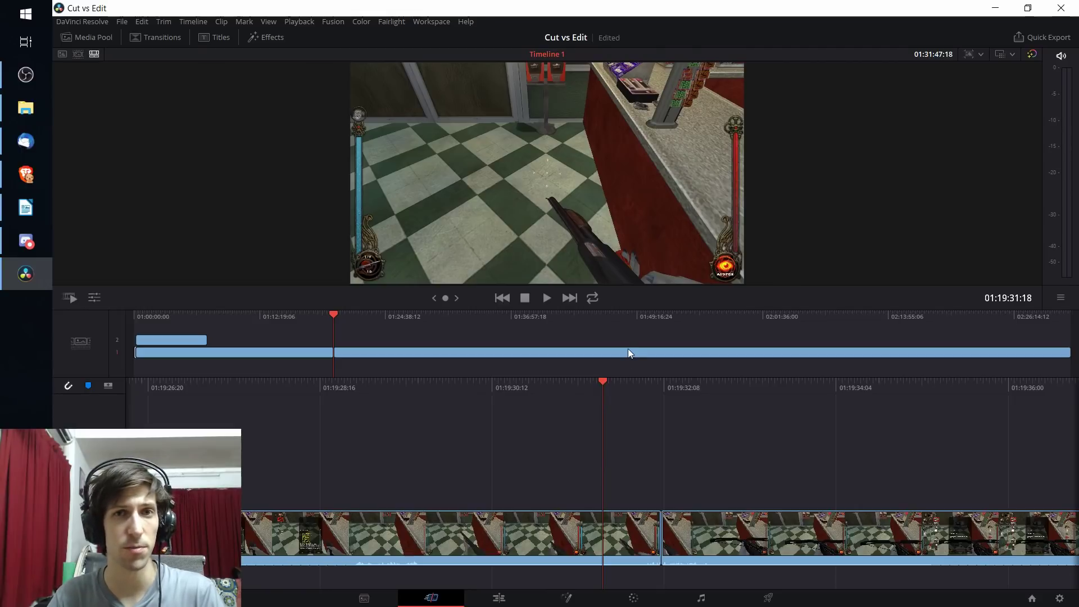
pyautogui.scroll(-1, 630, 505)
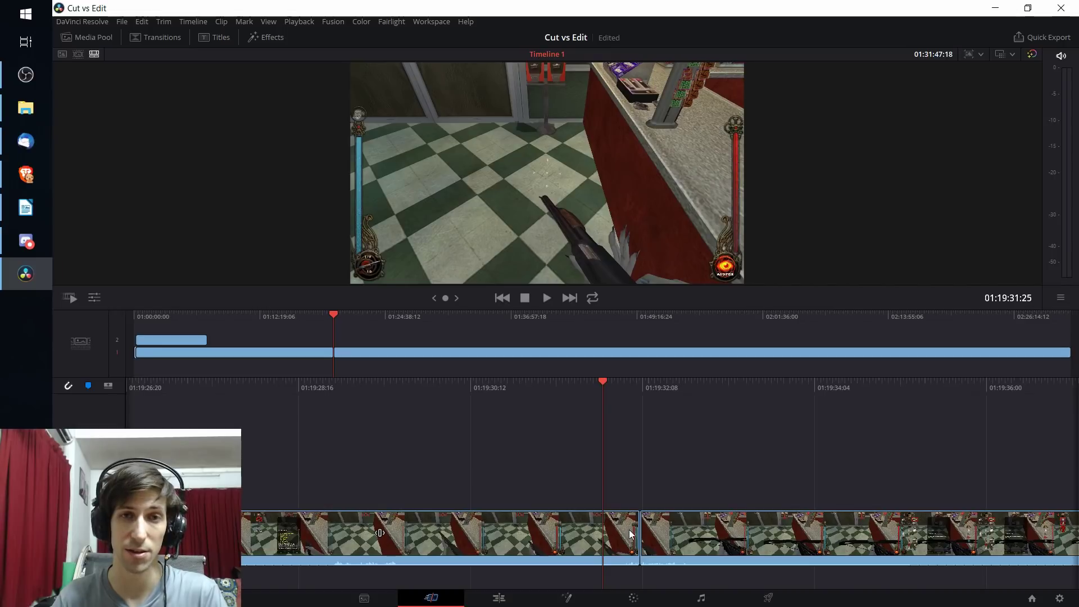
pyautogui.moveTo(370, 531)
pyautogui.mouseDown()
pyautogui.moveTo(445, 529)
pyautogui.moveTo(311, 528)
pyautogui.moveTo(378, 534)
pyautogui.mouseUp()
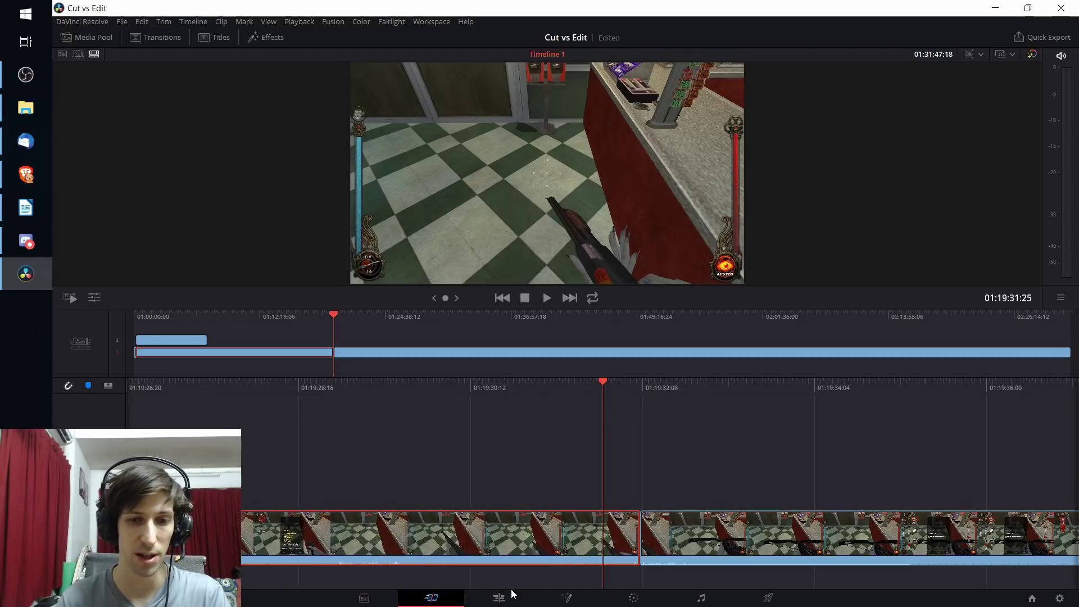
# On the Edit page, use Trim Edit Mode to ripple-extend the start of the clip after the cut by 3 frames, and return to the Cut page.
pyautogui.click(520, 596)
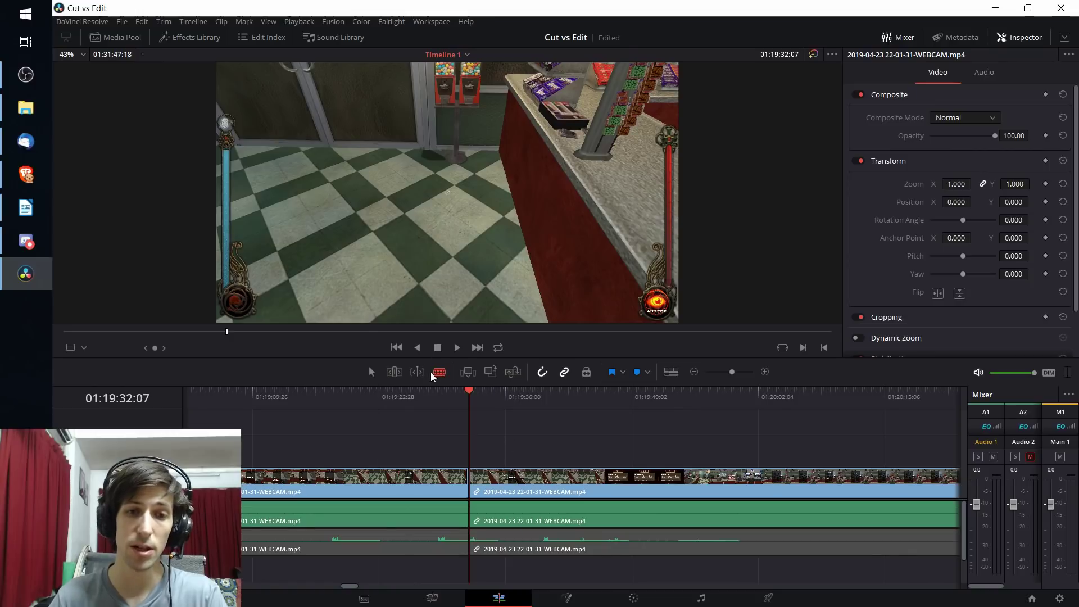
pyautogui.click(395, 374)
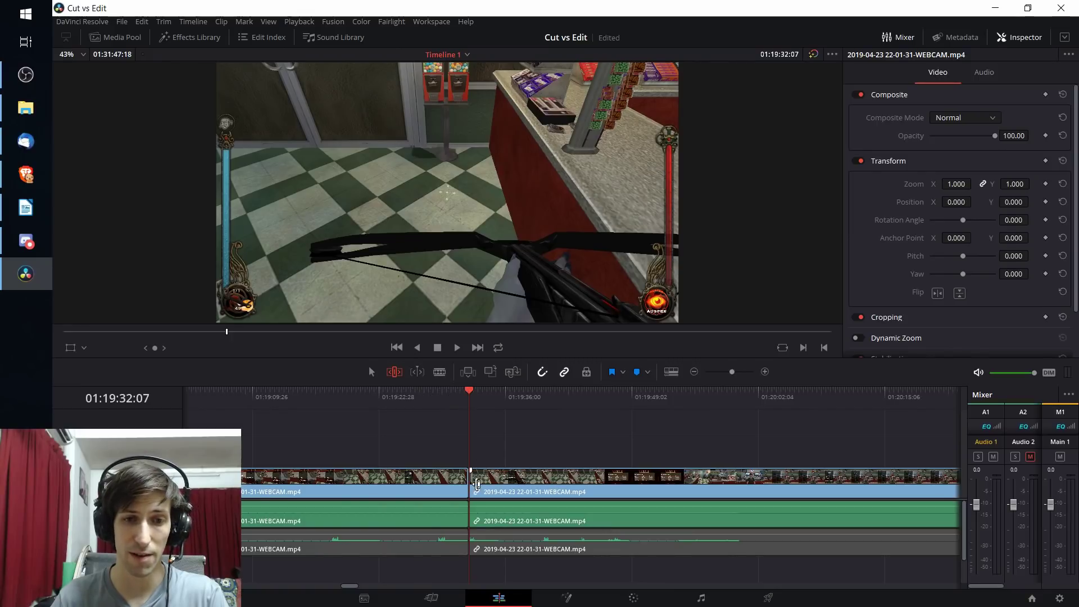
pyautogui.moveTo(492, 483); pyautogui.dragTo(468, 483)
pyautogui.hotkey('shift', '3')
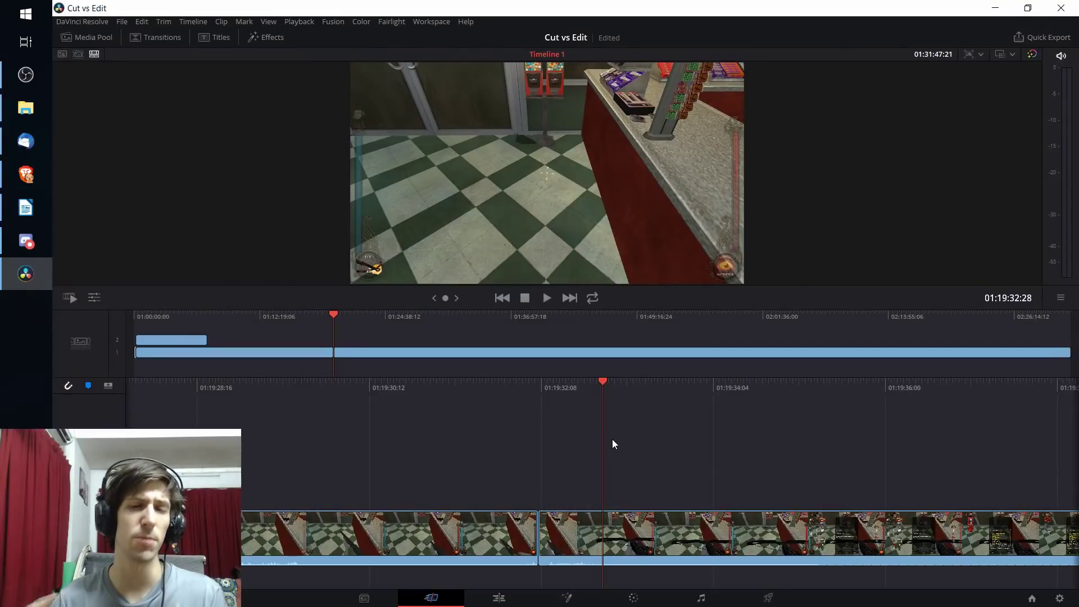
# Split the clip after the cut at about 01:19:34:10, 01:19:36:02 and 01:19:37:26, scrubbing the timeline between cuts.
pyautogui.click(688, 455)
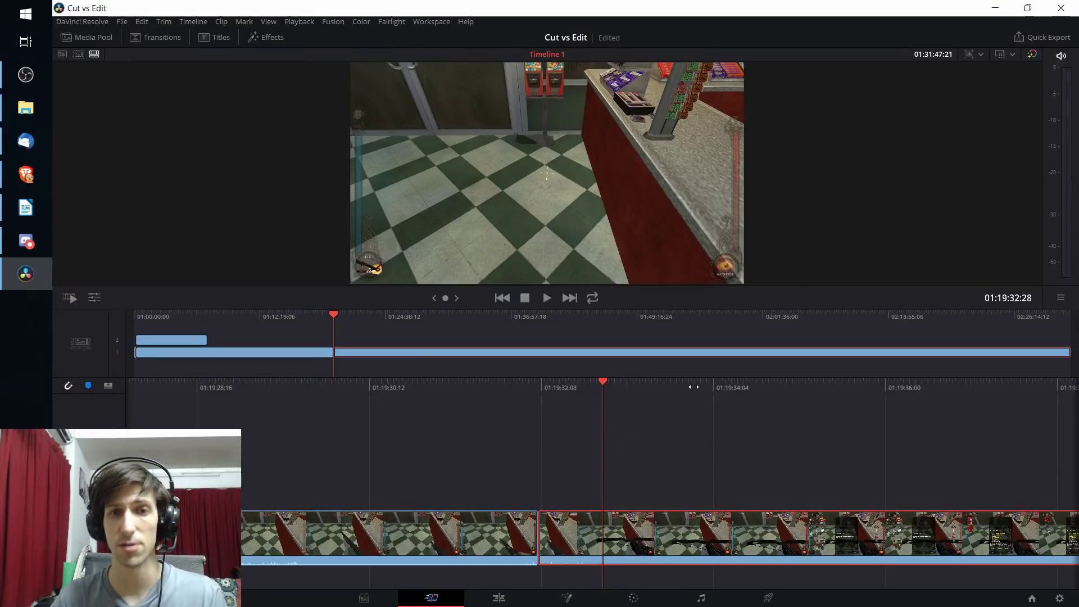
pyautogui.moveTo(693, 387); pyautogui.dragTo(564, 387)
pyautogui.click(604, 441)
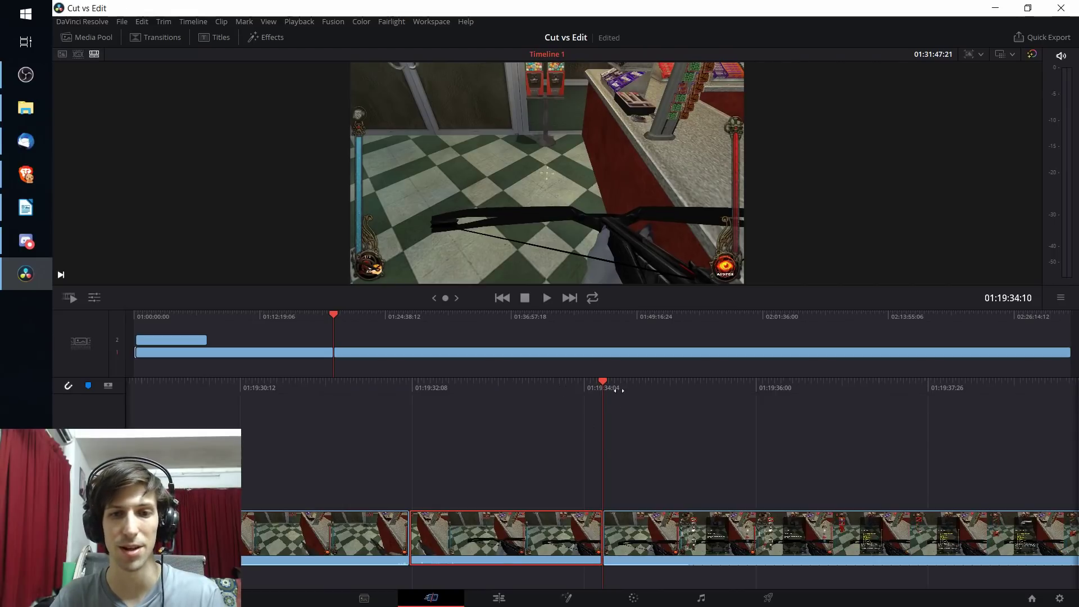
pyautogui.press('space')
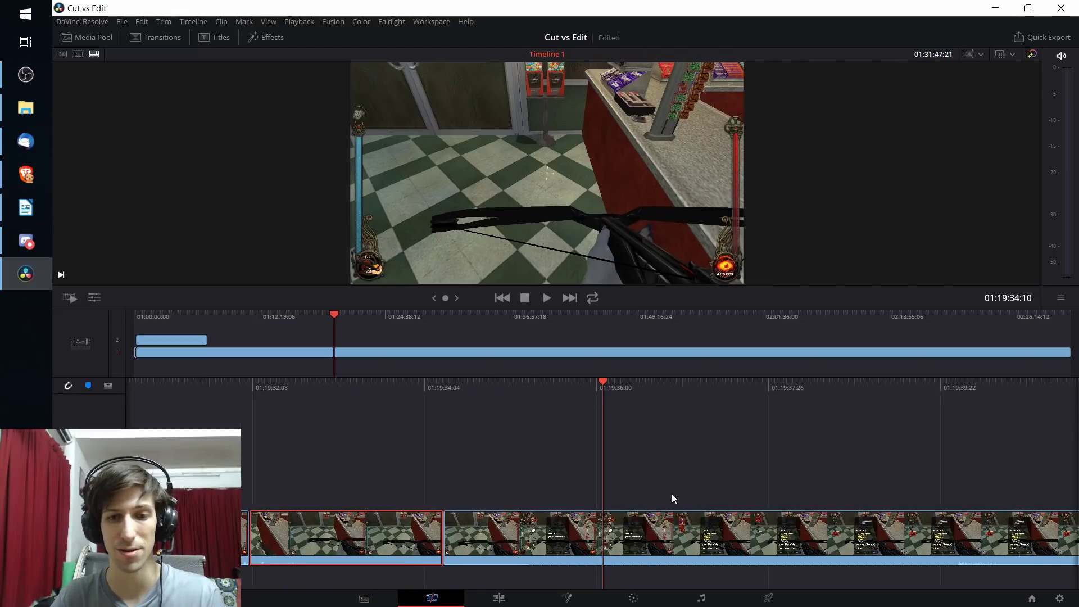
pyautogui.moveTo(632, 388); pyautogui.dragTo(549, 388)
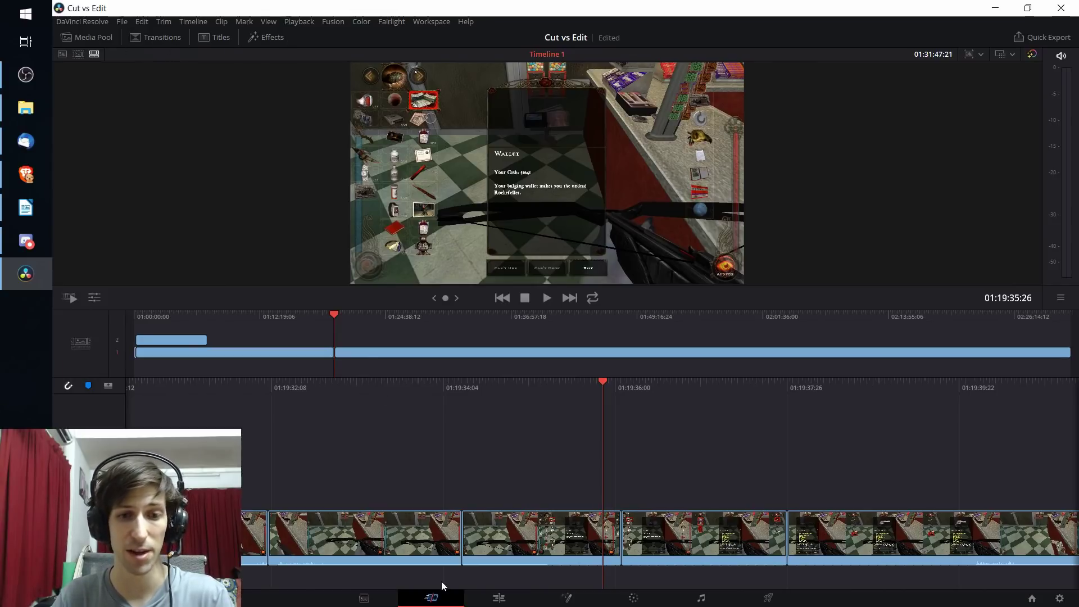
# On the Edit page, open the Effects Library and view its Video Transitions and Titles categories.
pyautogui.click(523, 598)
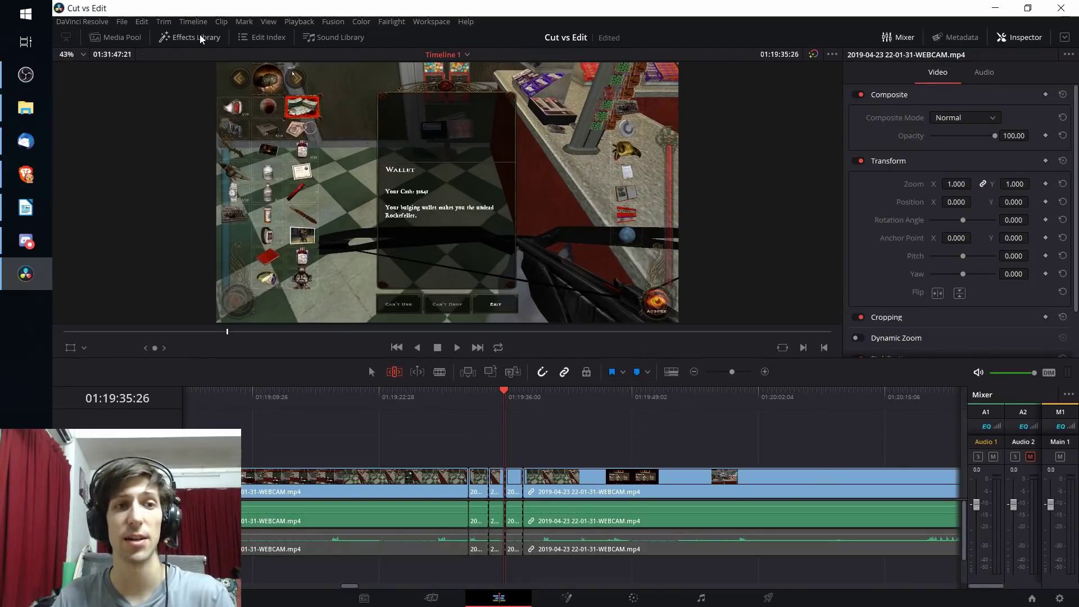
pyautogui.click(197, 38)
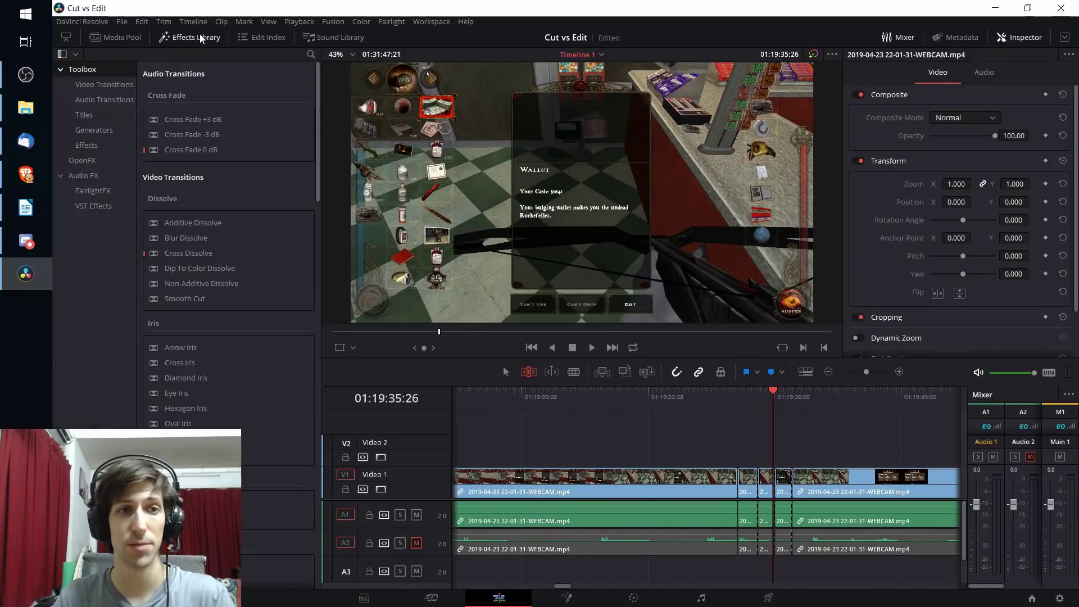
pyautogui.click(103, 84)
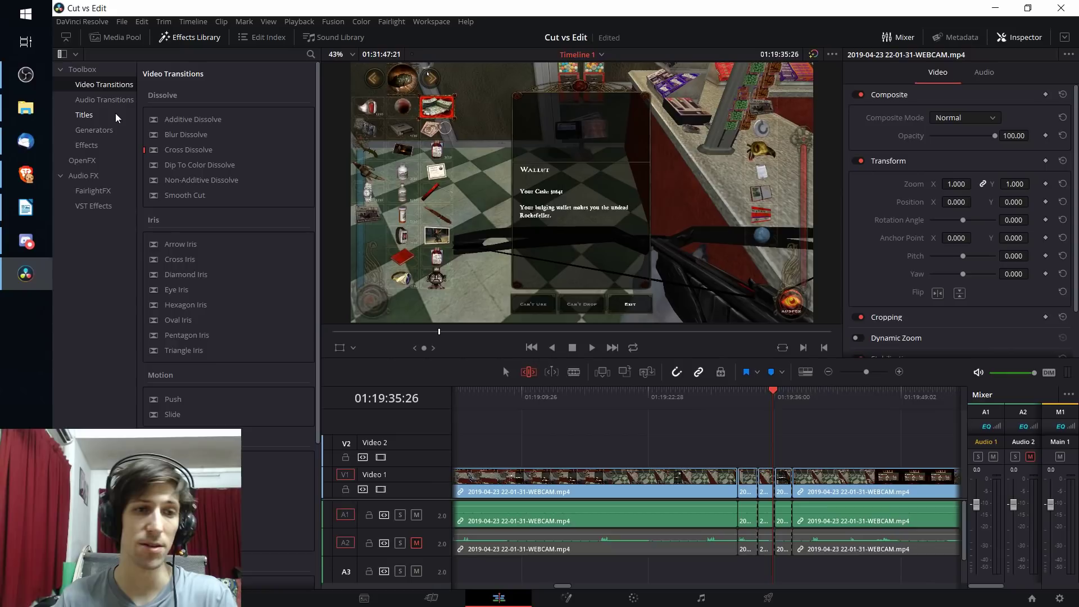
pyautogui.click(113, 117)
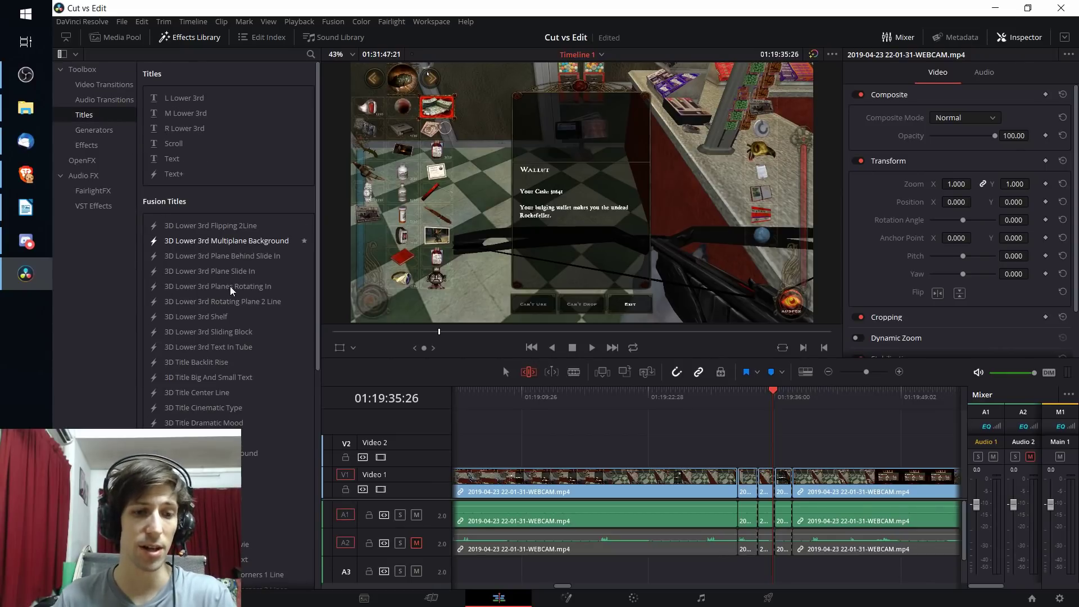
# Return to the Cut page and look through the available Titles and Fusion Titles.
pyautogui.click(431, 597)
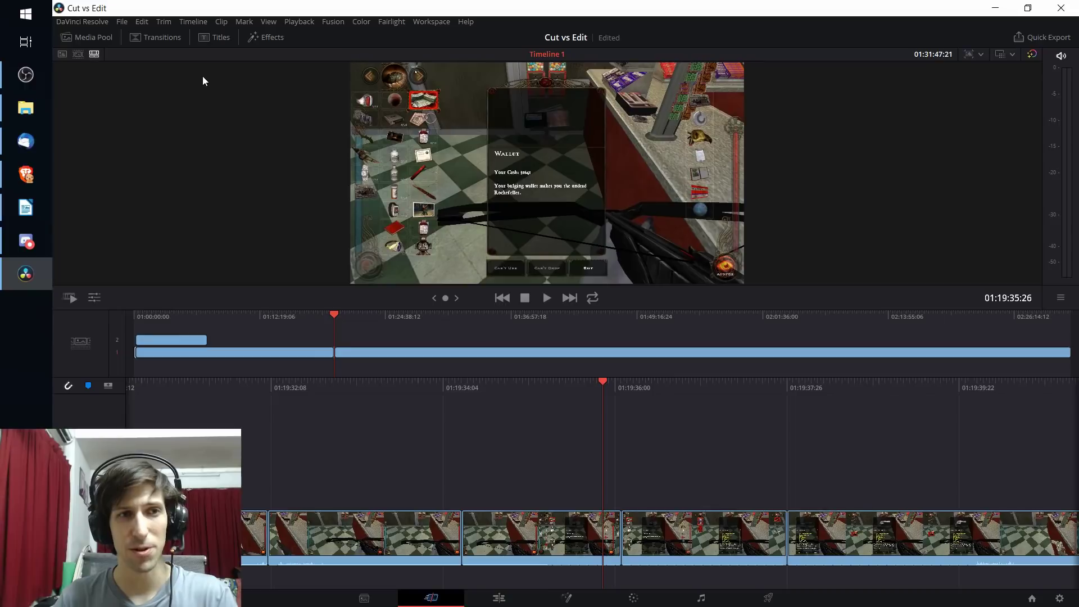
pyautogui.click(217, 40)
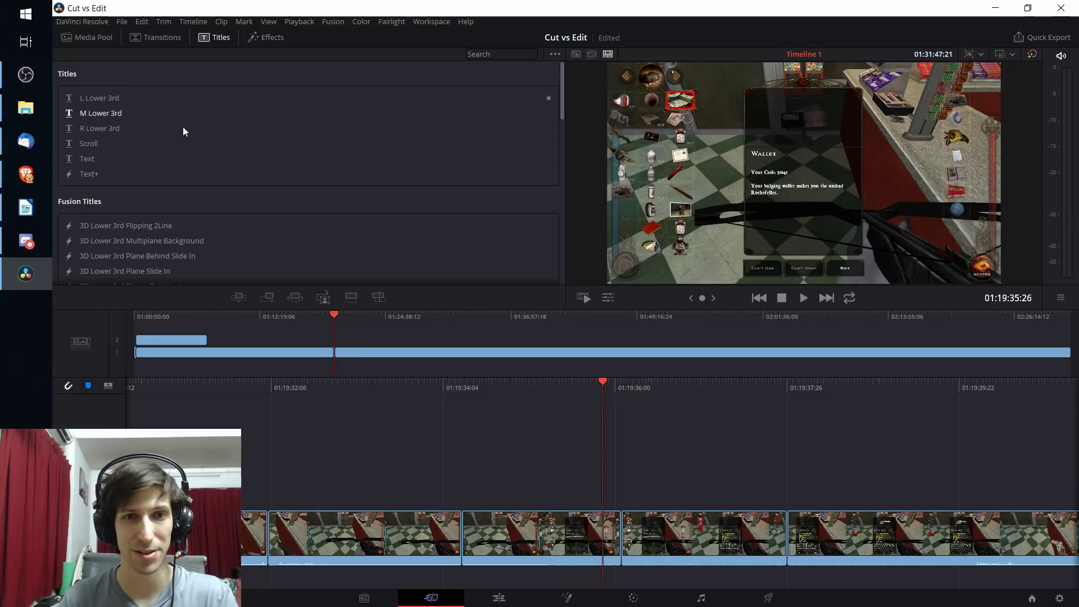
pyautogui.scroll(-10, 208, 132)
pyautogui.scroll(10, 242, 225)
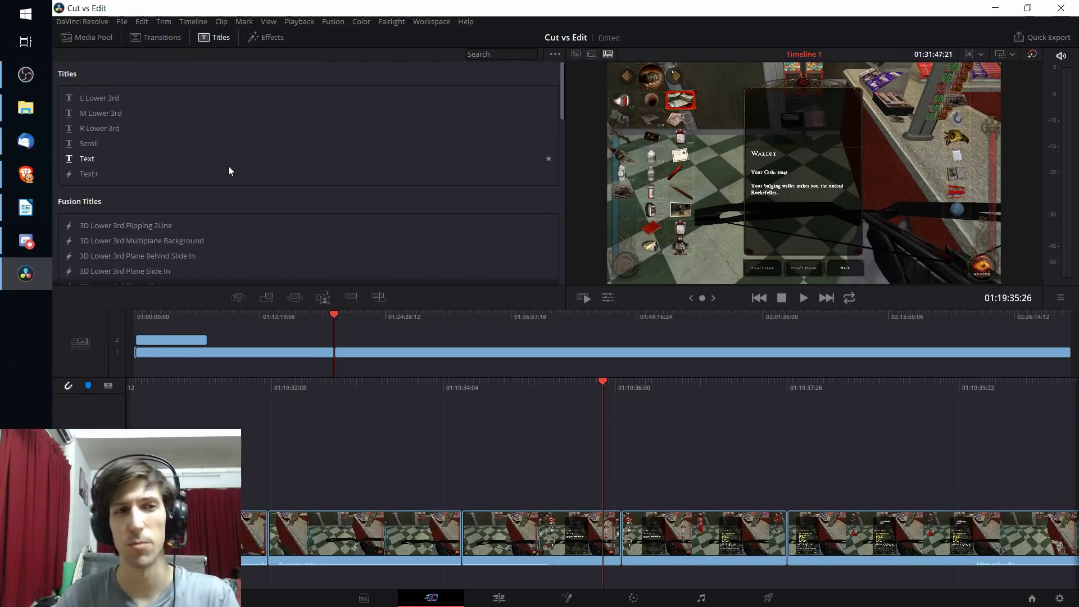
pyautogui.scroll(-8, 229, 166)
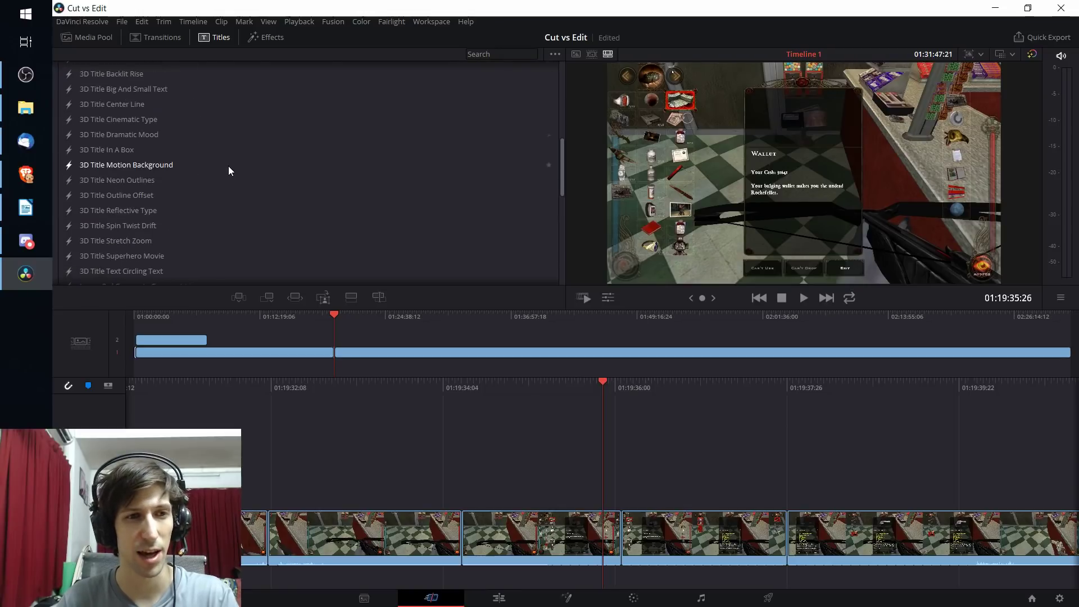
# Add 3D Title Motion Background above the split clips at about 01:19:35 and 3D Title Neon Outlines above the main track at about 01:28:57:26.
pyautogui.moveTo(129, 166); pyautogui.dragTo(537, 475)
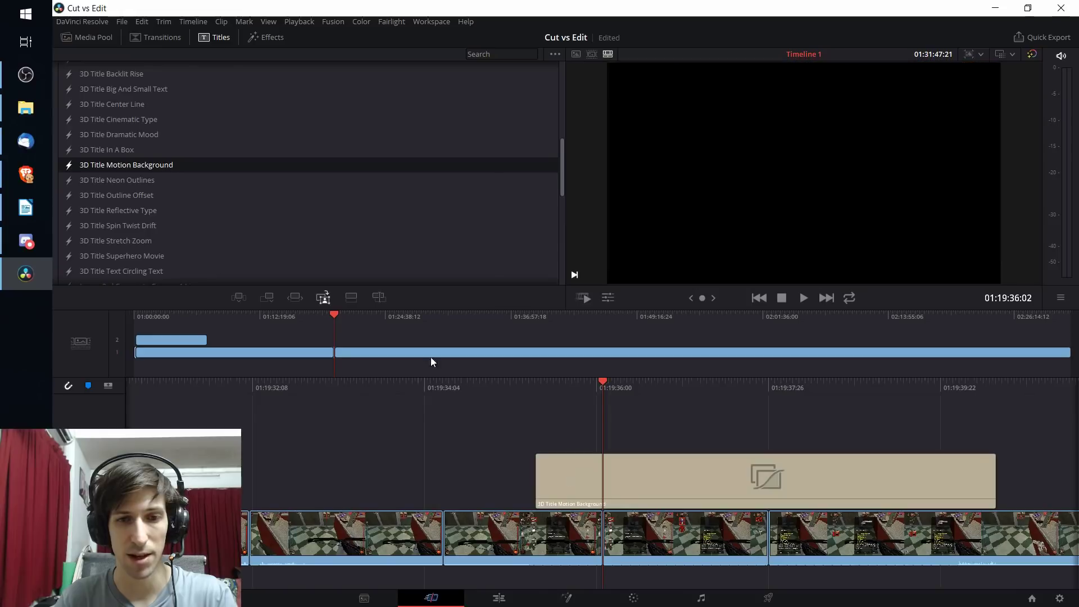
pyautogui.moveTo(112, 180); pyautogui.dragTo(432, 342)
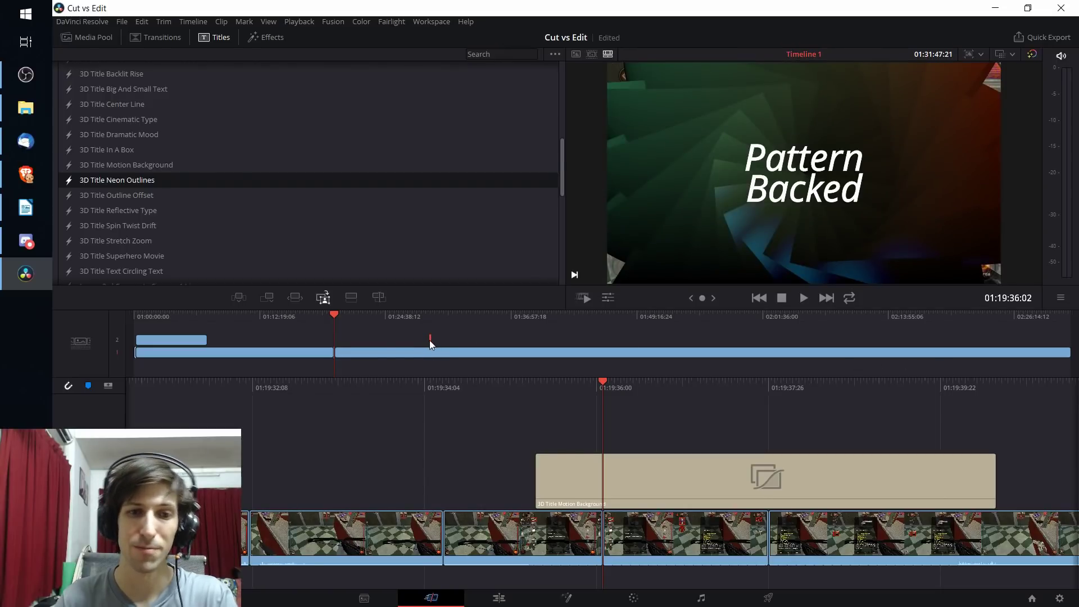
pyautogui.click(430, 318)
pyautogui.moveTo(429, 318)
pyautogui.mouseDown()
pyautogui.moveTo(404, 319)
pyautogui.moveTo(428, 318)
pyautogui.mouseUp()
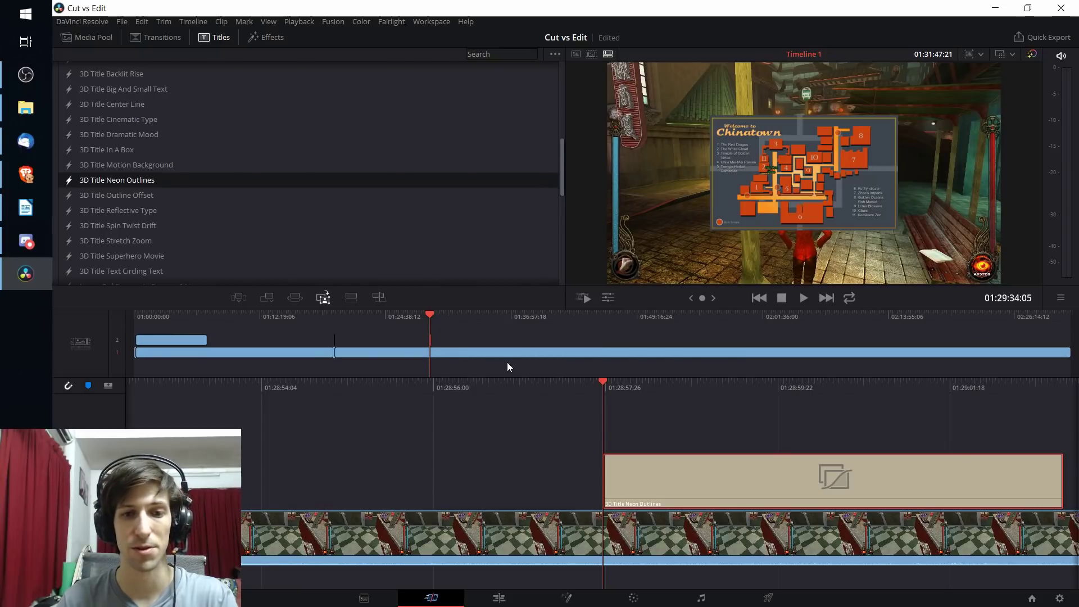
# View the Media Pool and clip placement tools, compare by scrubbing back to 01:28:36:26 on the Edit page, and return to the Cut page.
pyautogui.hotkey('ctrl', 'z')
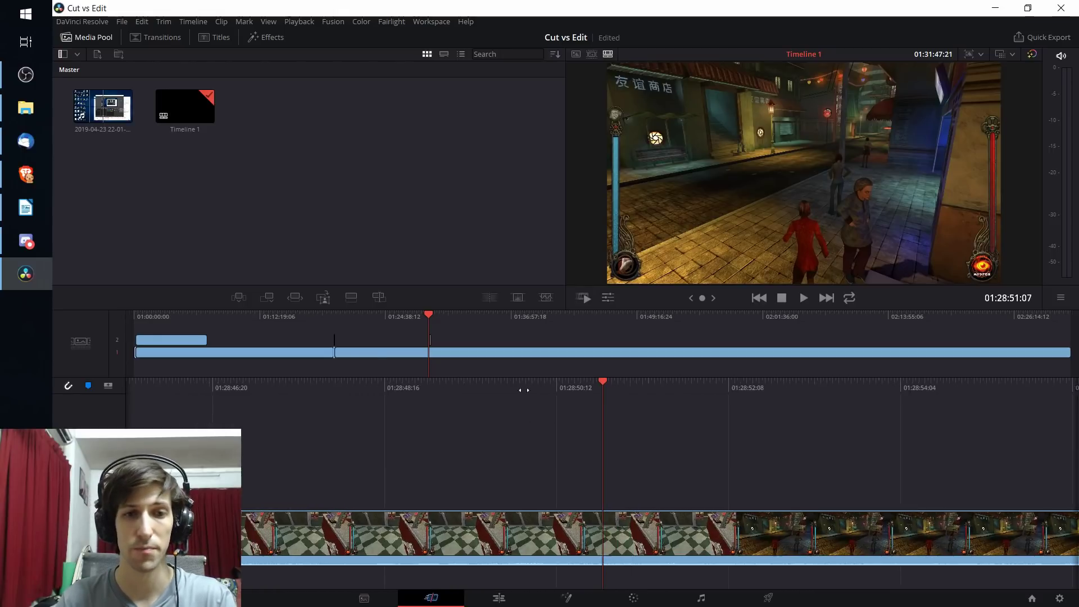
pyautogui.click(236, 295)
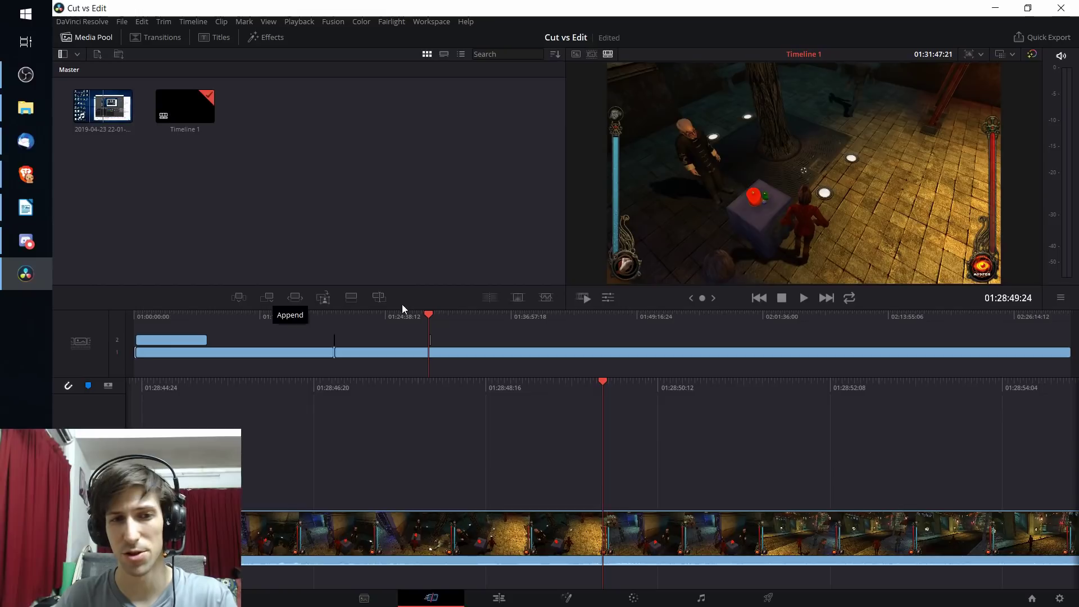
pyautogui.click(512, 603)
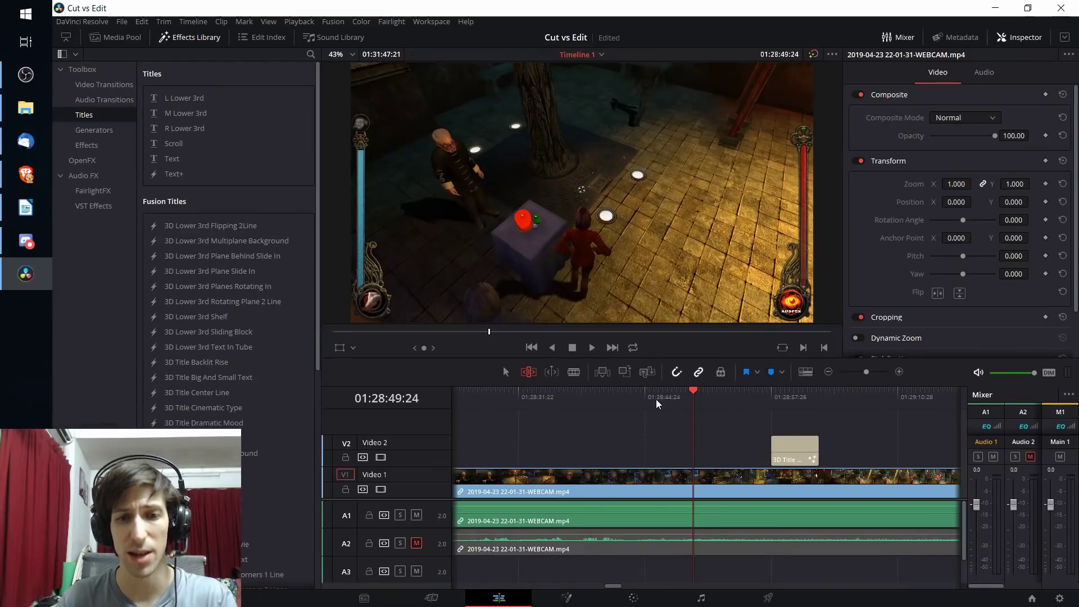
pyautogui.moveTo(659, 396); pyautogui.dragTo(569, 398)
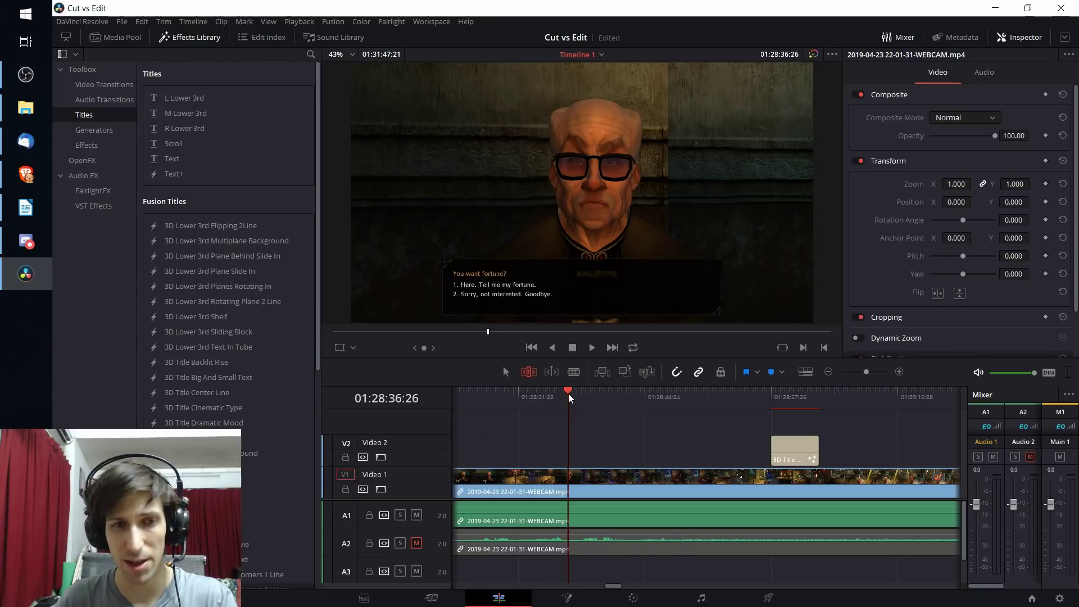
pyautogui.click(431, 597)
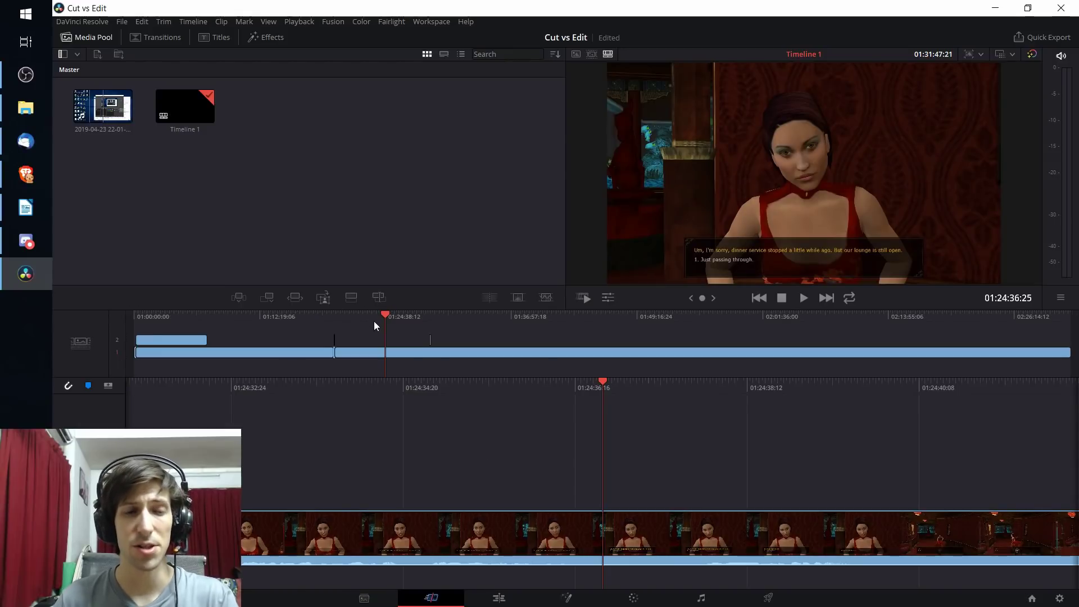
# Open the WEBCAM source clip in the viewer and mark a 00:01:34:26 range ending at 00:53:03:15.
pyautogui.click(104, 105)
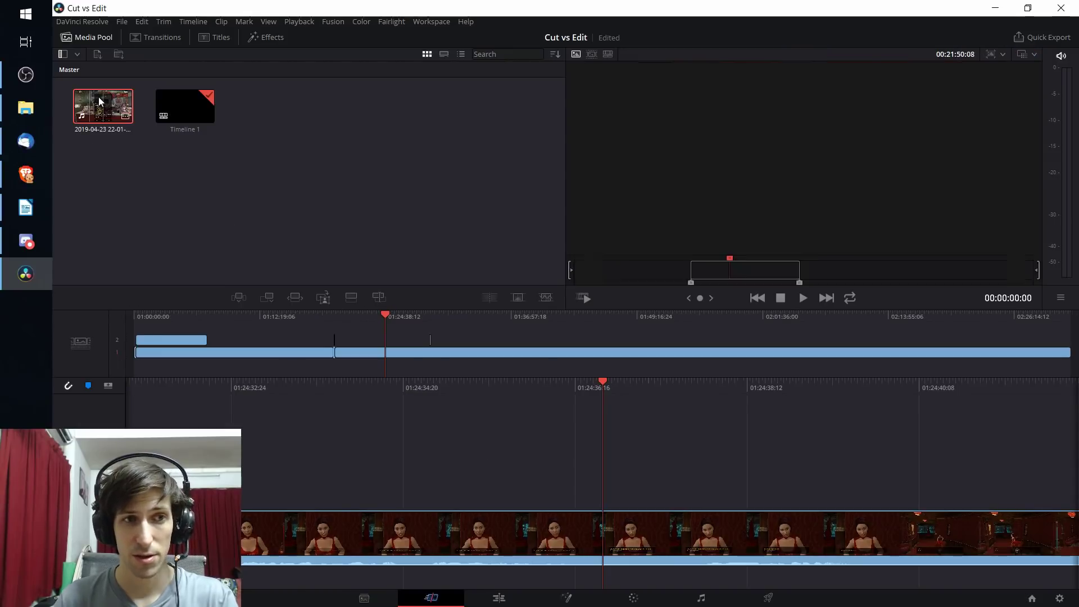
pyautogui.click(831, 272)
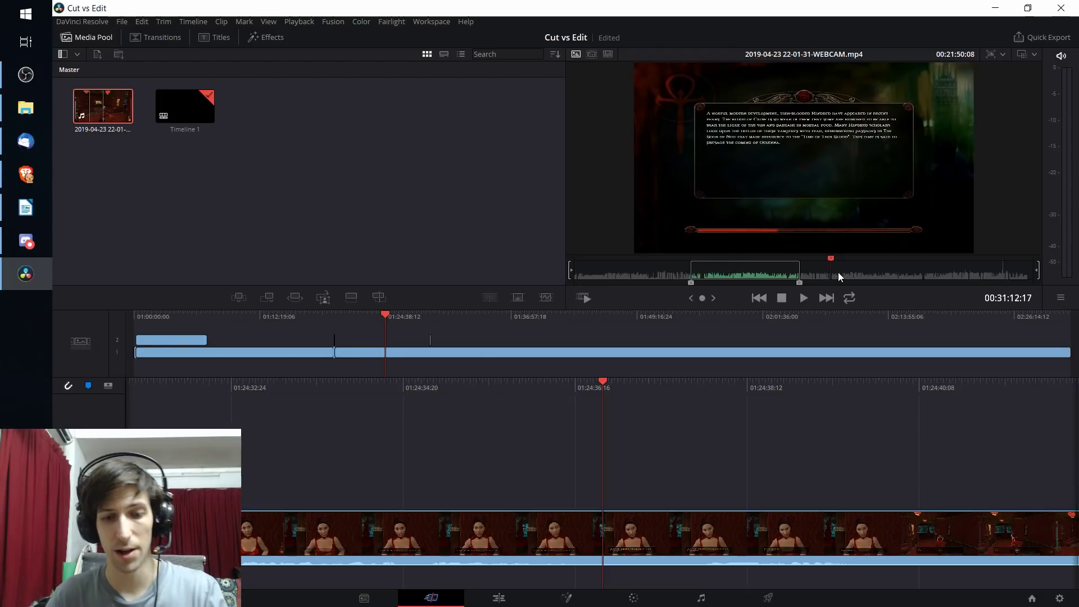
pyautogui.click(845, 274)
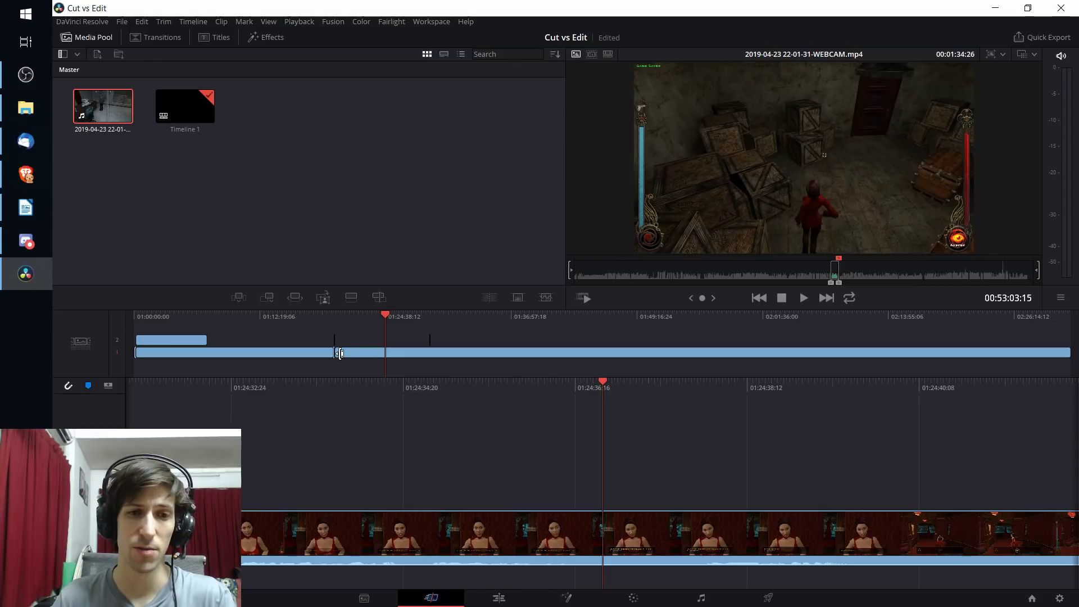
# Return to the timeline view and insert the marked source range into the main track at about 01:24:36:25.
pyautogui.click(367, 328)
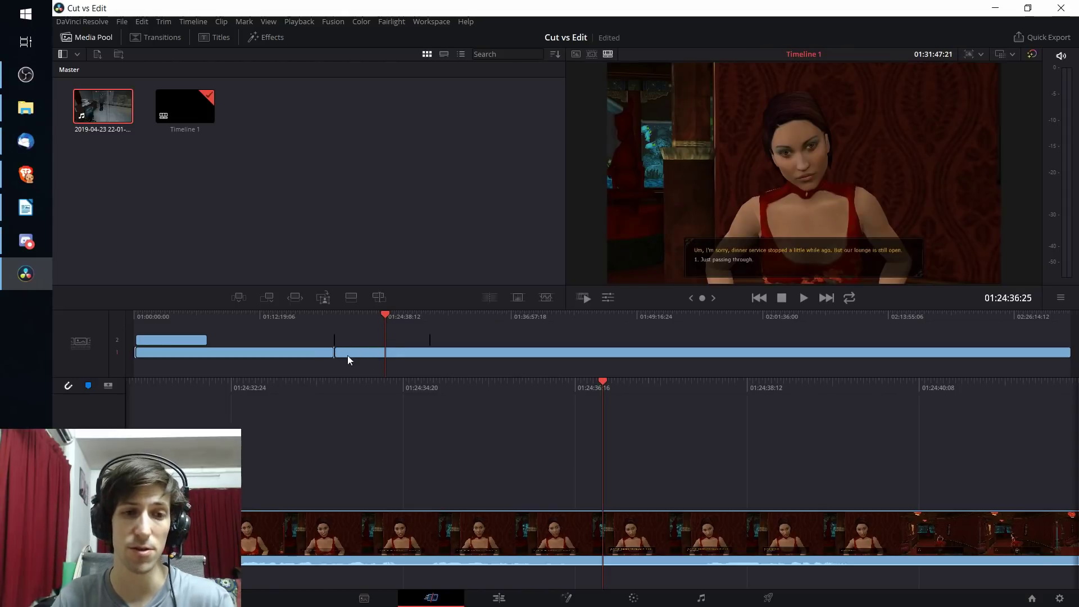
pyautogui.moveTo(341, 354); pyautogui.dragTo(359, 335)
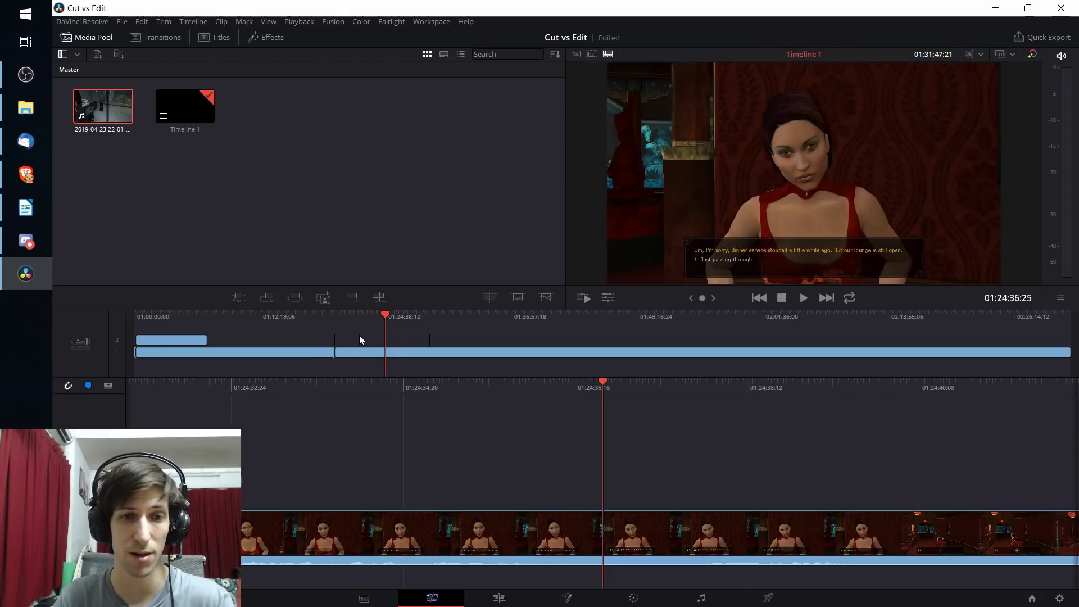
pyautogui.click(239, 298)
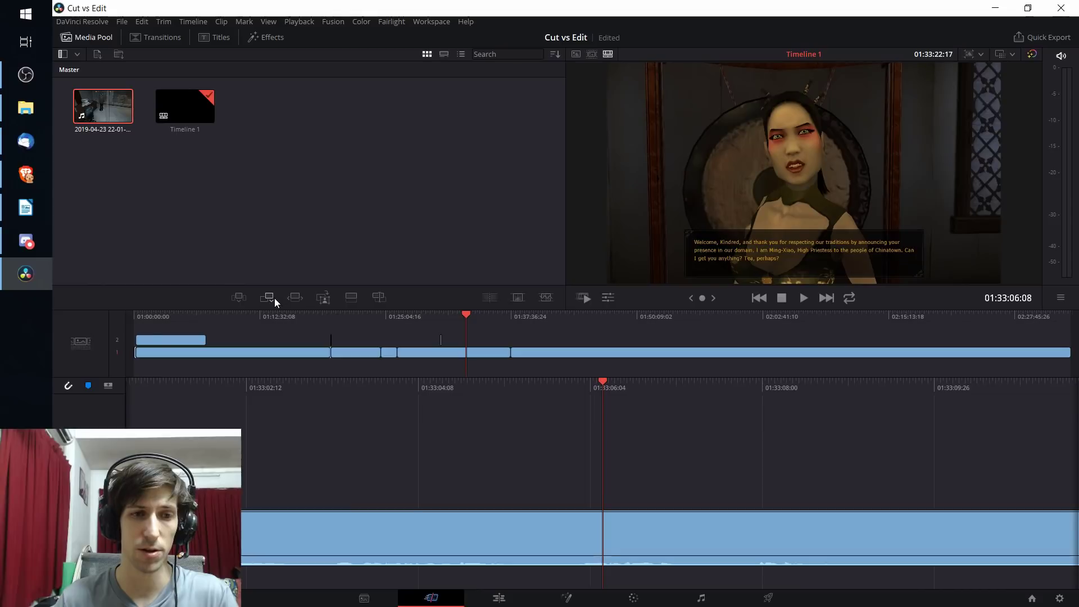
# Append the marked source range to the end of the timeline and view it on the Edit page.
pyautogui.click(270, 298)
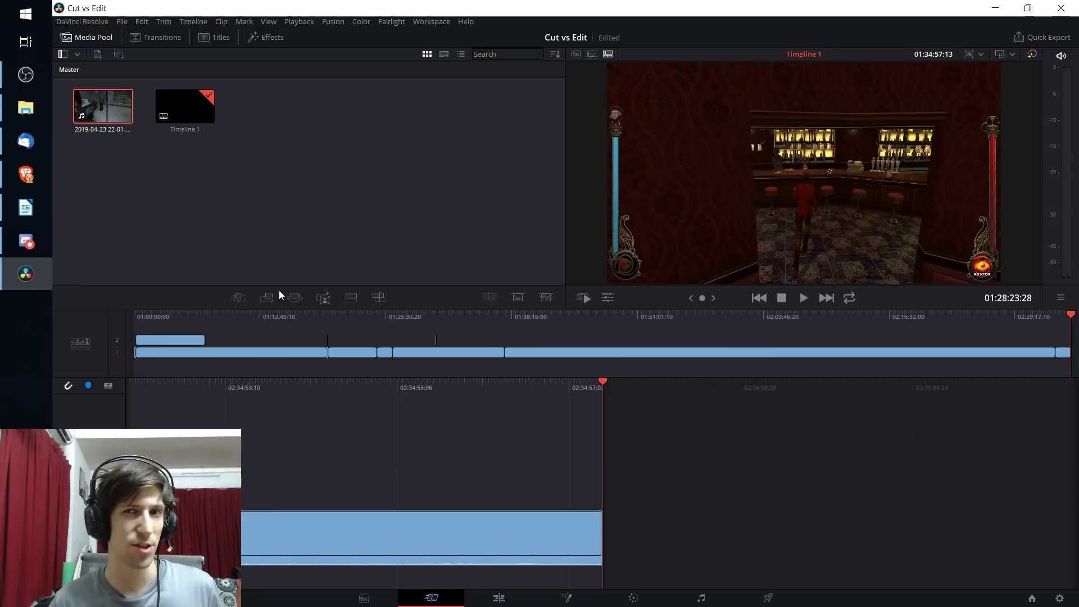
pyautogui.click(821, 433)
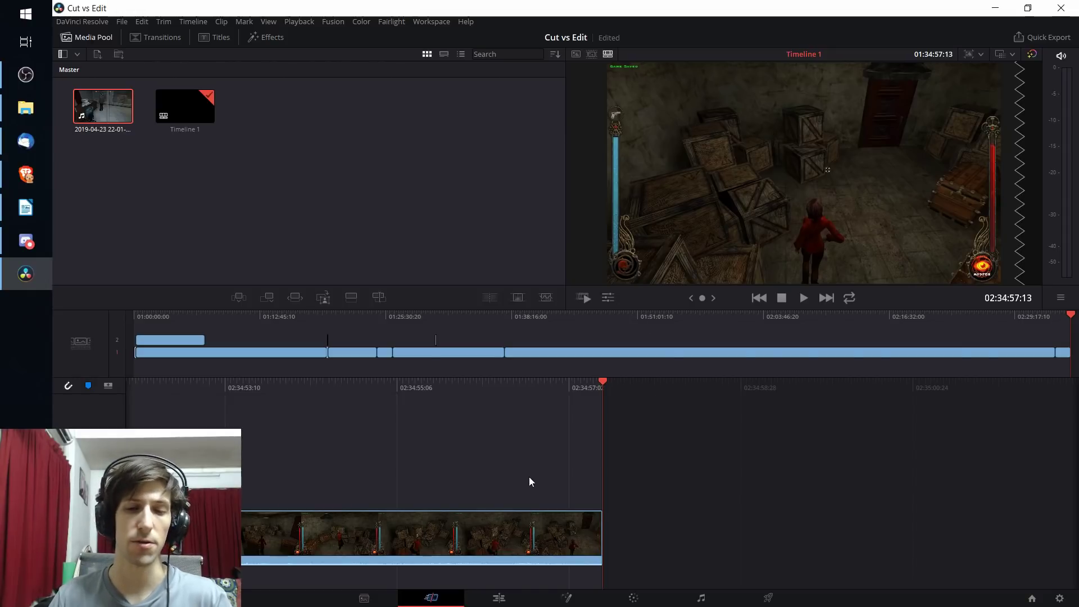
pyautogui.click(498, 598)
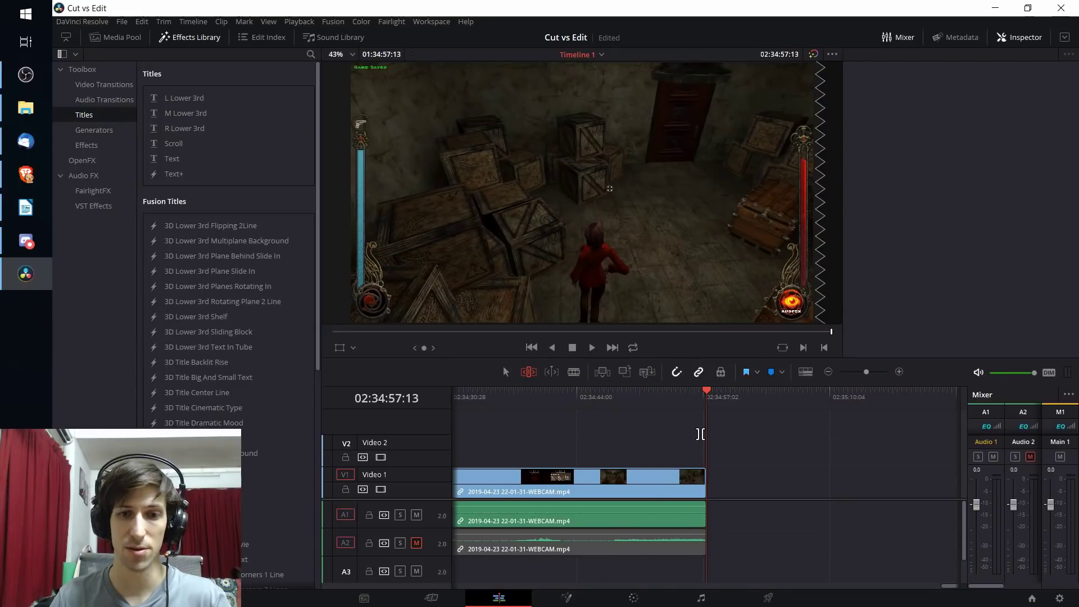
# Select the last WEBCAM clip on the Edit page and look through its video properties in the Inspector.
pyautogui.doubleClick(663, 483)
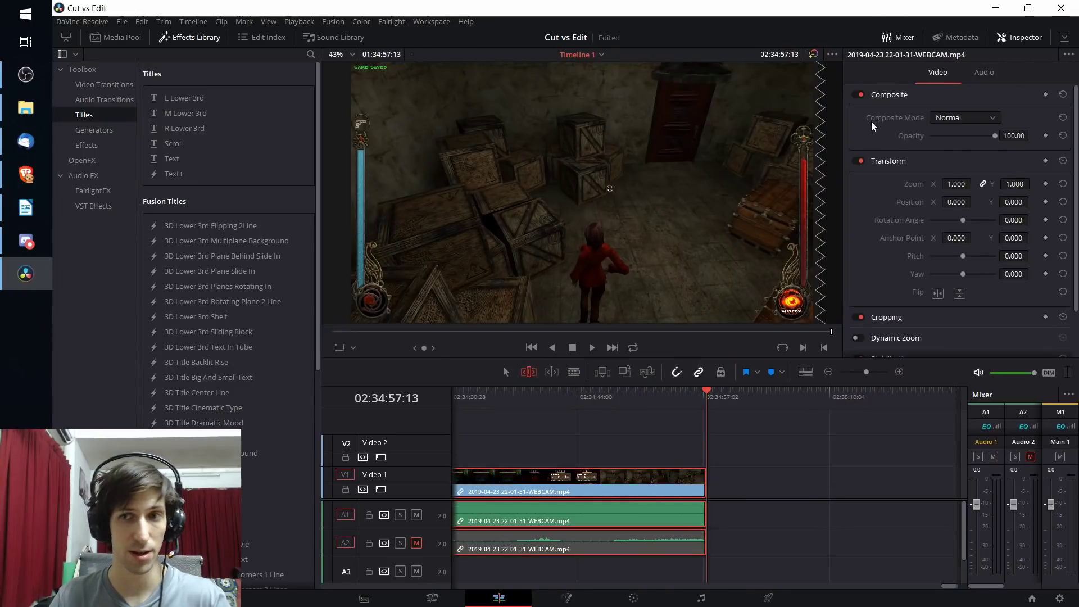
pyautogui.scroll(-3, 872, 128)
pyautogui.scroll(3, 869, 189)
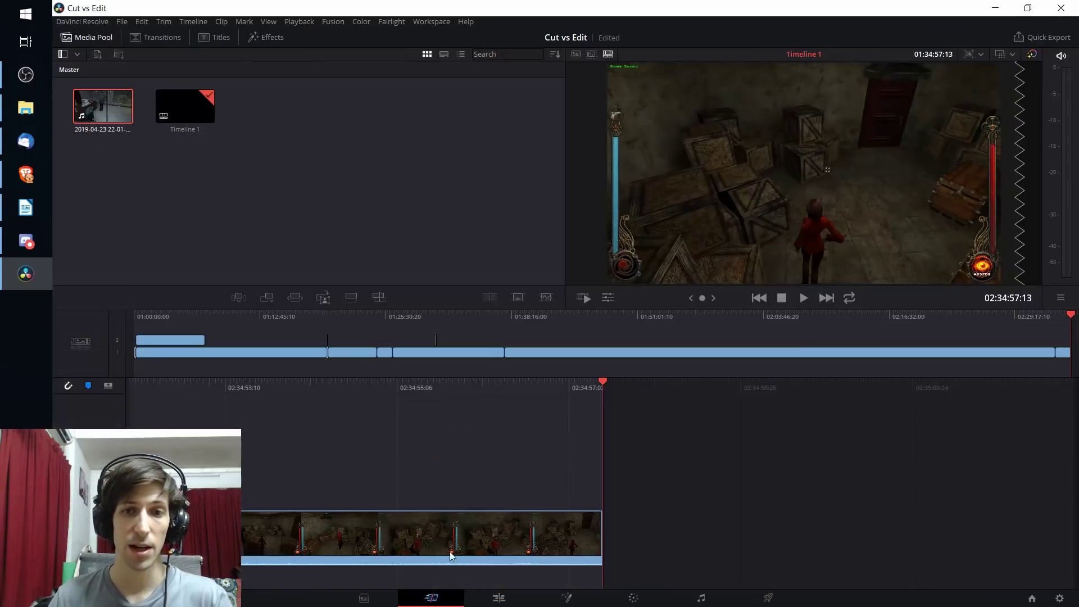
# Show the viewer's clip tools on the Cut page and select the last clip with the playhead at 02:34:53:18.
pyautogui.click(402, 596)
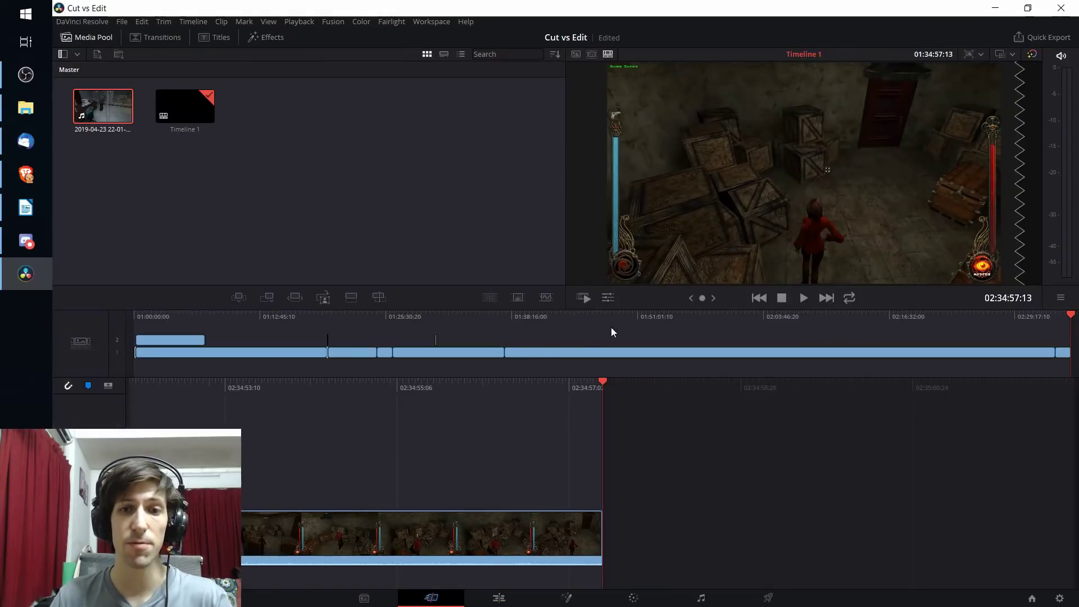
pyautogui.click(608, 298)
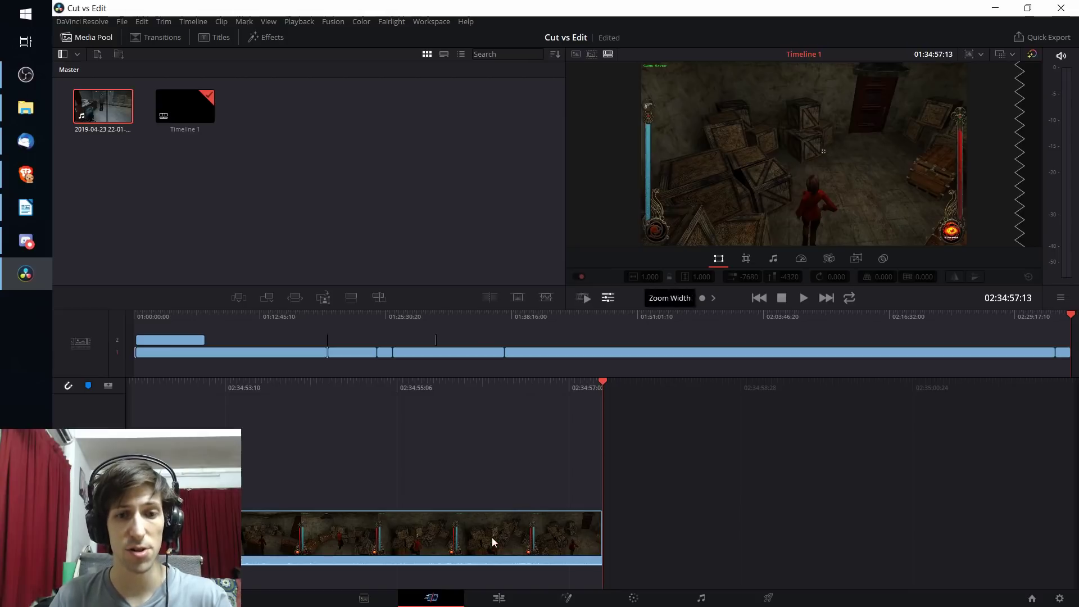
pyautogui.moveTo(433, 384); pyautogui.dragTo(792, 384)
pyautogui.click(717, 534)
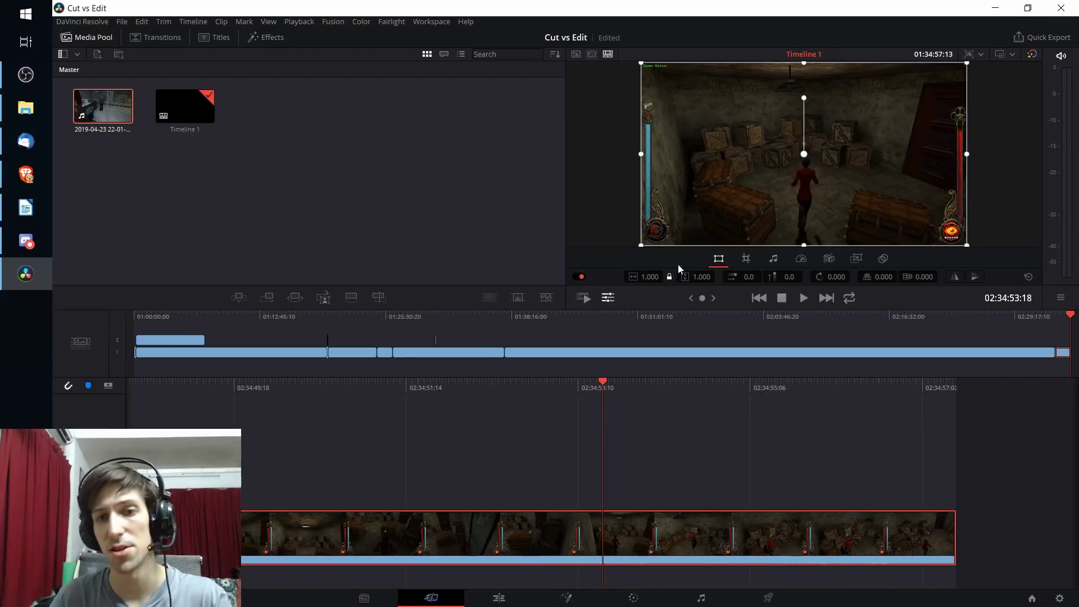
# View the selected clip's speed settings and enable the Stabilizer with the Perspective mode.
pyautogui.click(801, 258)
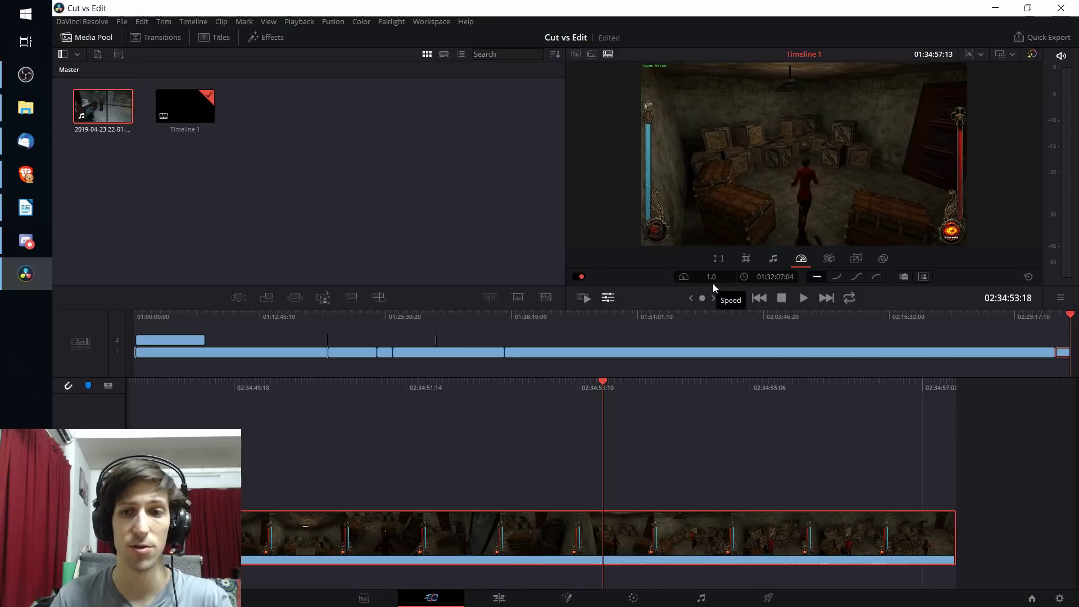
pyautogui.click(830, 259)
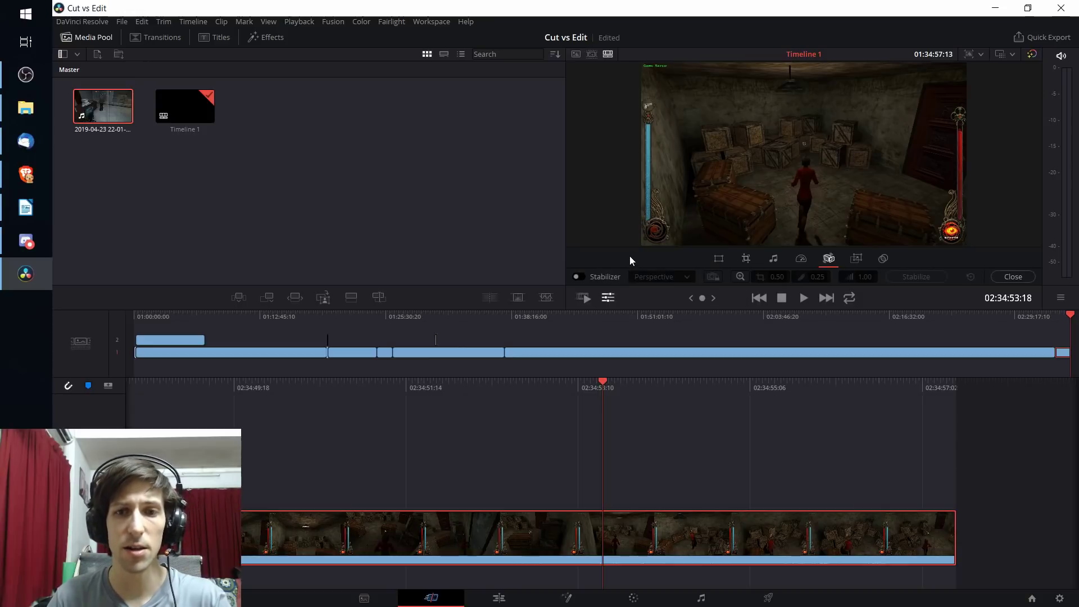
pyautogui.click(583, 277)
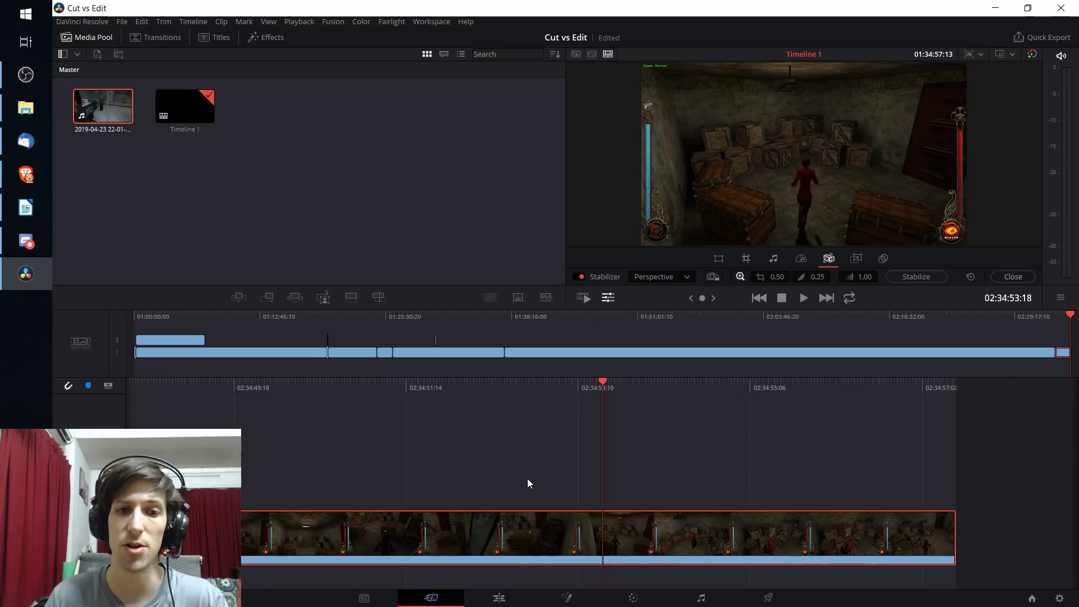
# On the Edit page, keyframe the last clip's opacity at 100 at 02:34:49:10 and 49.57 at 02:34:55:14.
pyautogui.click(500, 597)
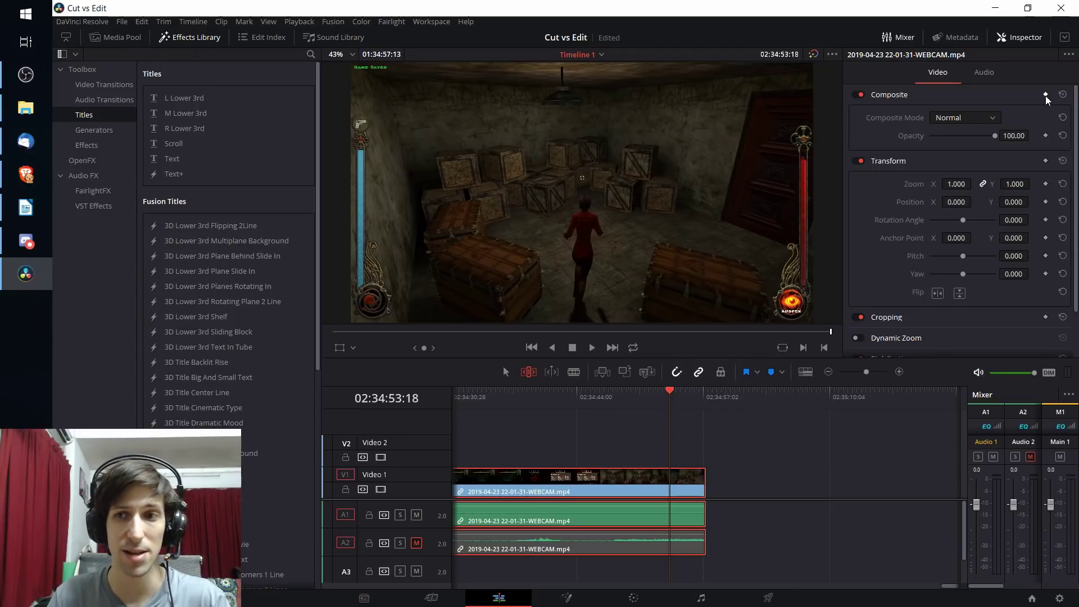
pyautogui.moveTo(623, 394)
pyautogui.mouseDown()
pyautogui.moveTo(639, 394)
pyautogui.moveTo(627, 393)
pyautogui.mouseUp()
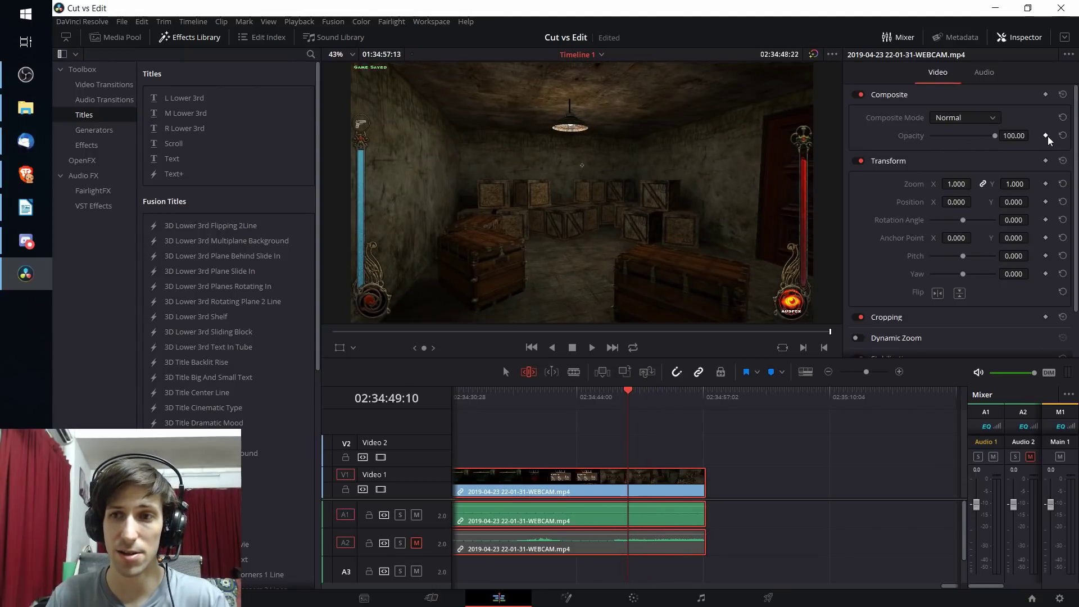
pyautogui.click(1046, 136)
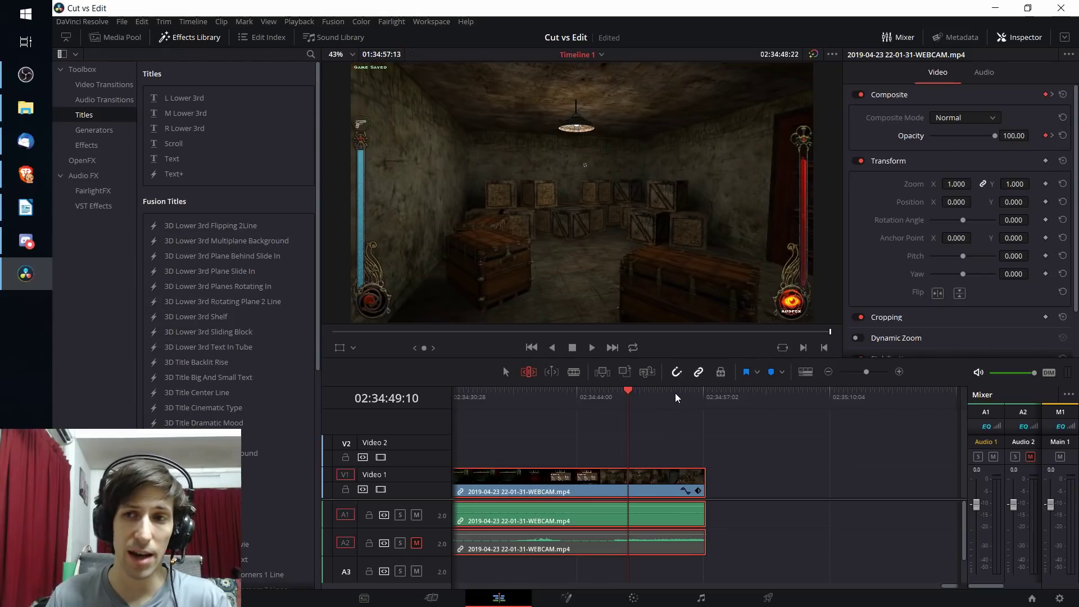
pyautogui.moveTo(674, 396); pyautogui.dragTo(690, 402)
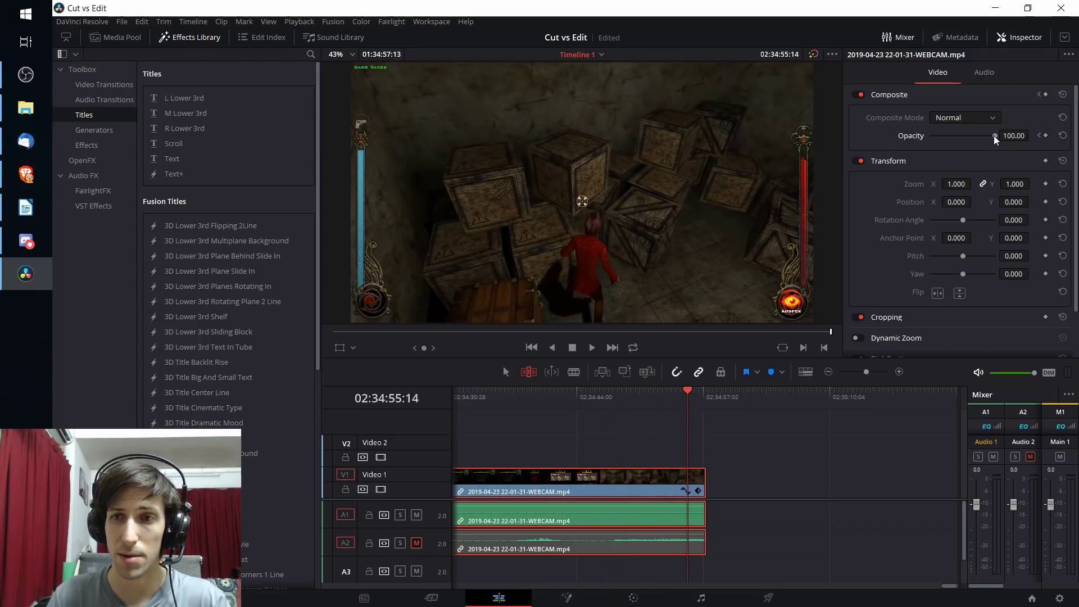
pyautogui.moveTo(995, 139); pyautogui.dragTo(962, 137)
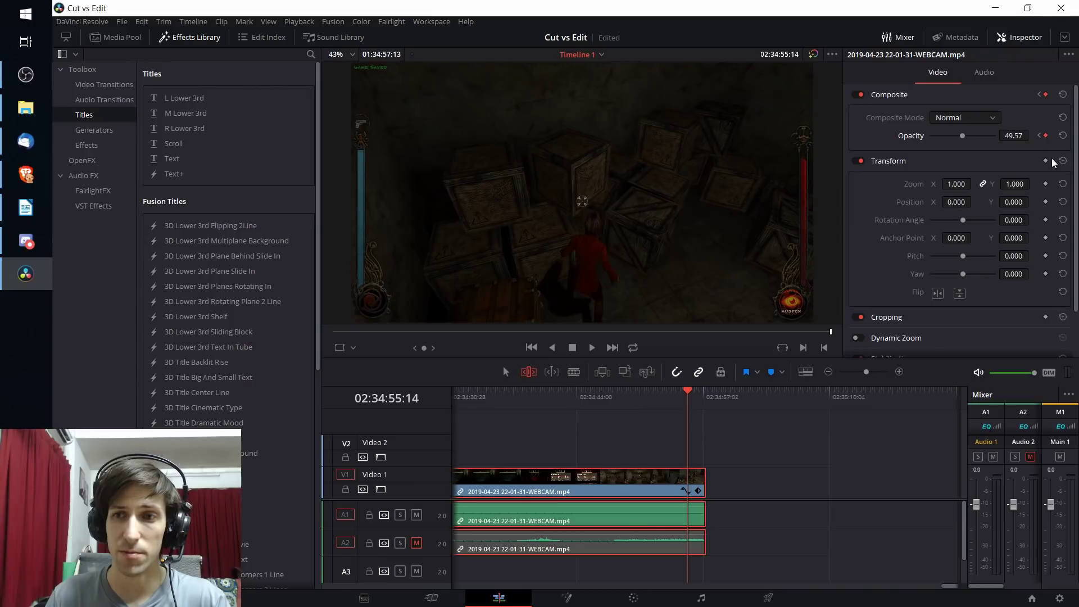
# Play the last clip from before the first opacity keyframe to preview the fade.
pyautogui.click(622, 396)
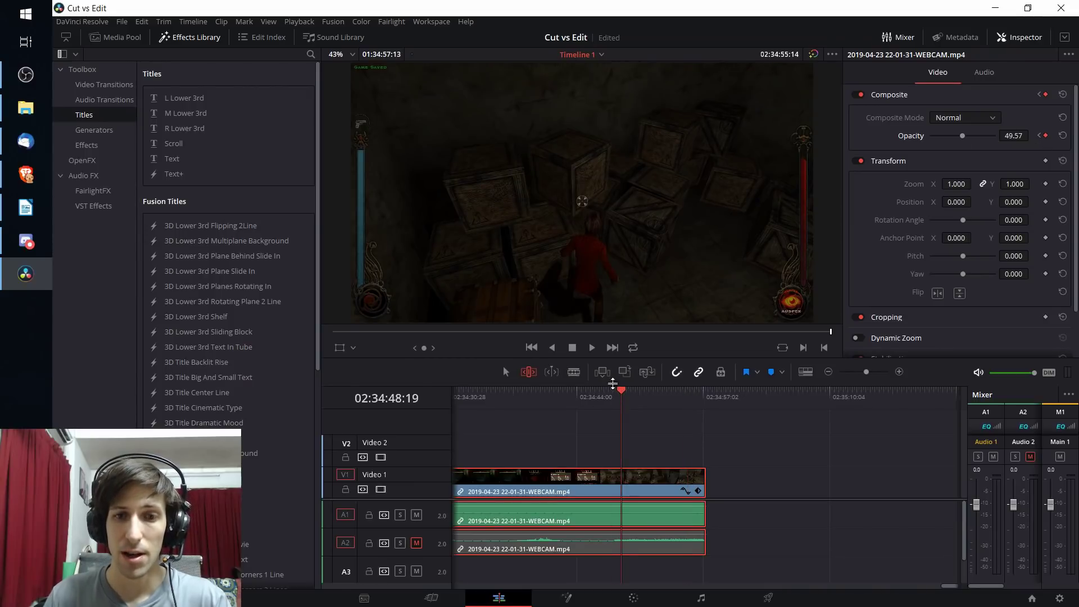
pyautogui.click(614, 389)
pyautogui.click(592, 347)
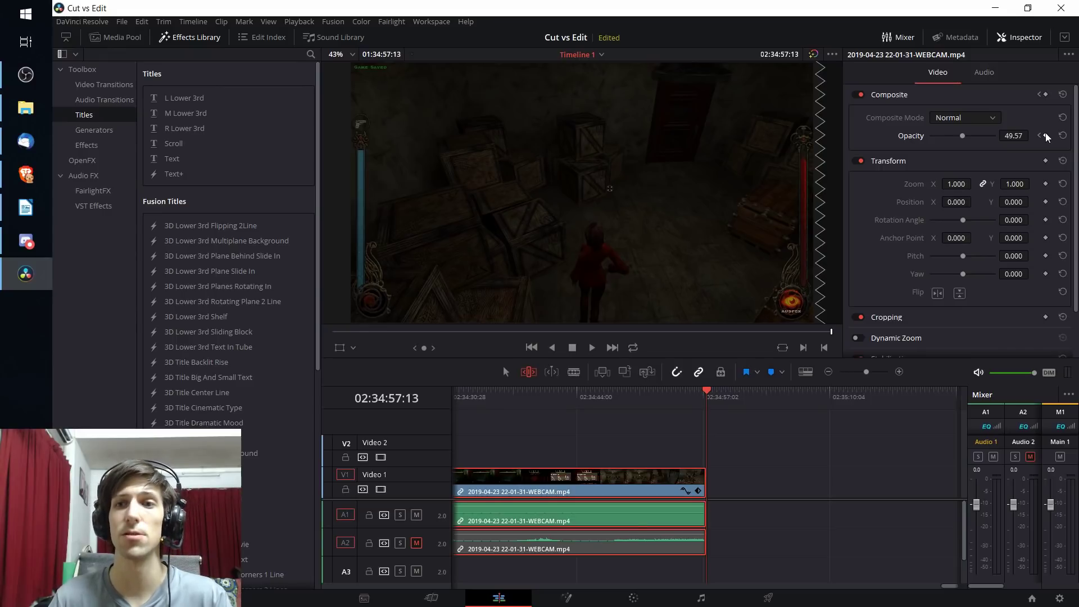
# On the Cut page, show the Media Pool in strip view and place the WEBCAM source on track 2 at about 01:22:52.
pyautogui.click(431, 597)
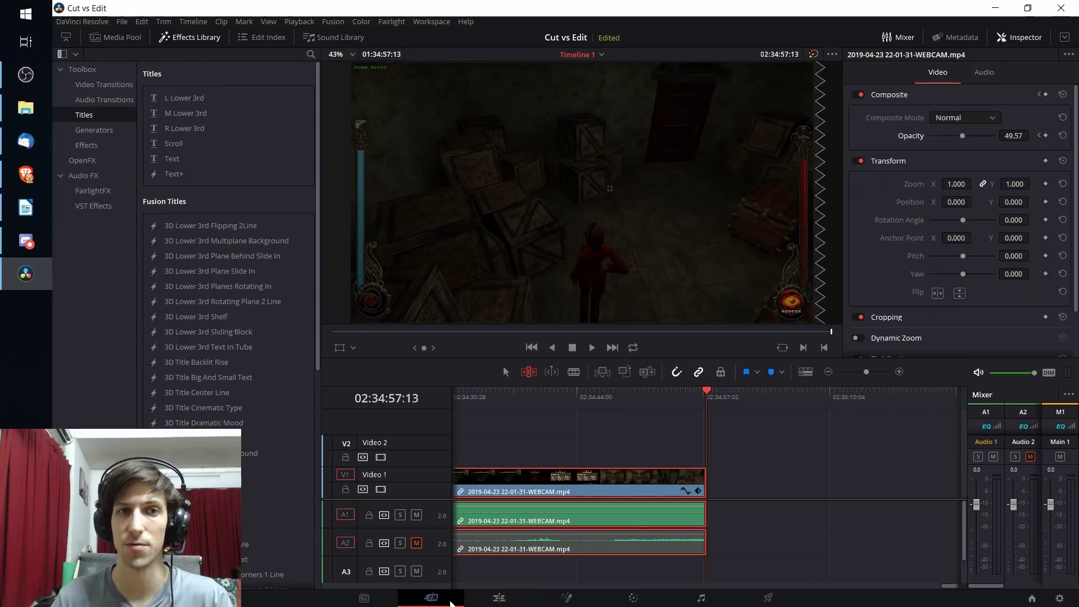
pyautogui.click(360, 344)
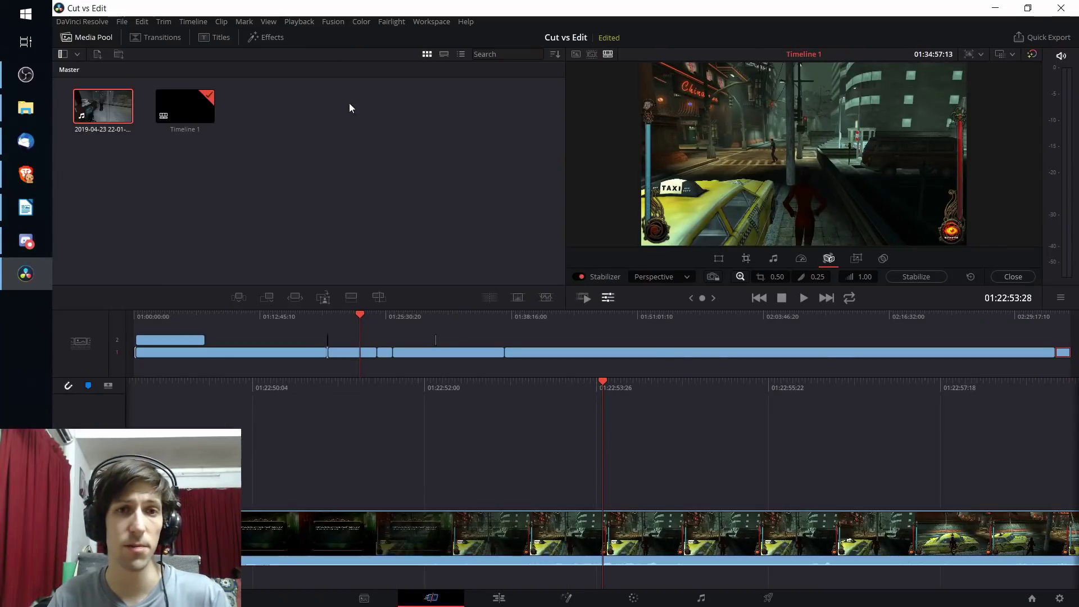
pyautogui.click(444, 55)
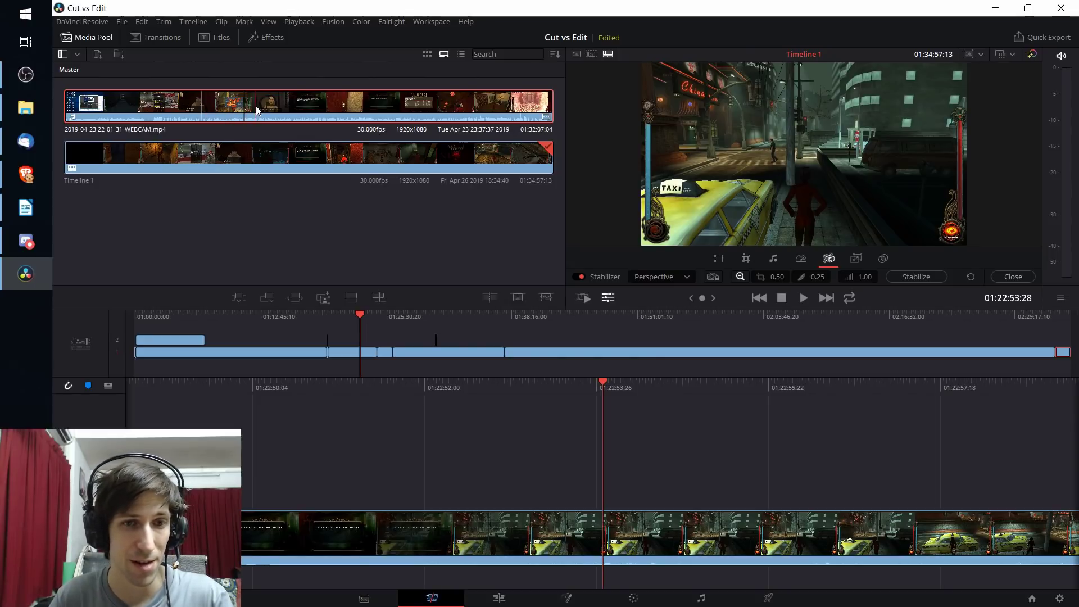
pyautogui.moveTo(228, 106); pyautogui.dragTo(455, 481)
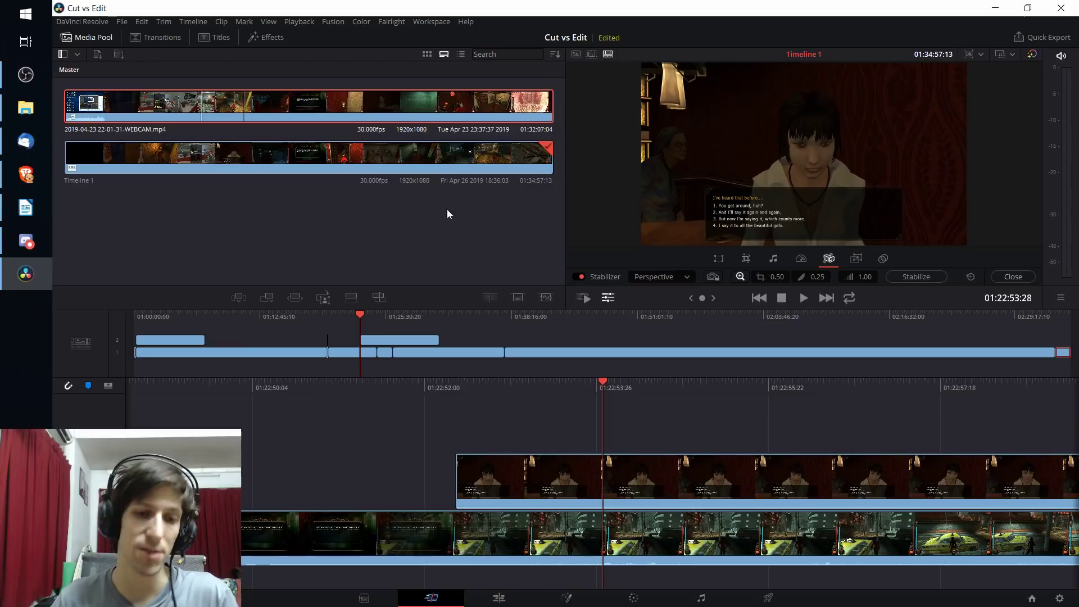
# Open the WEBCAM source clip in the Edit page viewer for comparison and return to the Cut page.
pyautogui.click(500, 597)
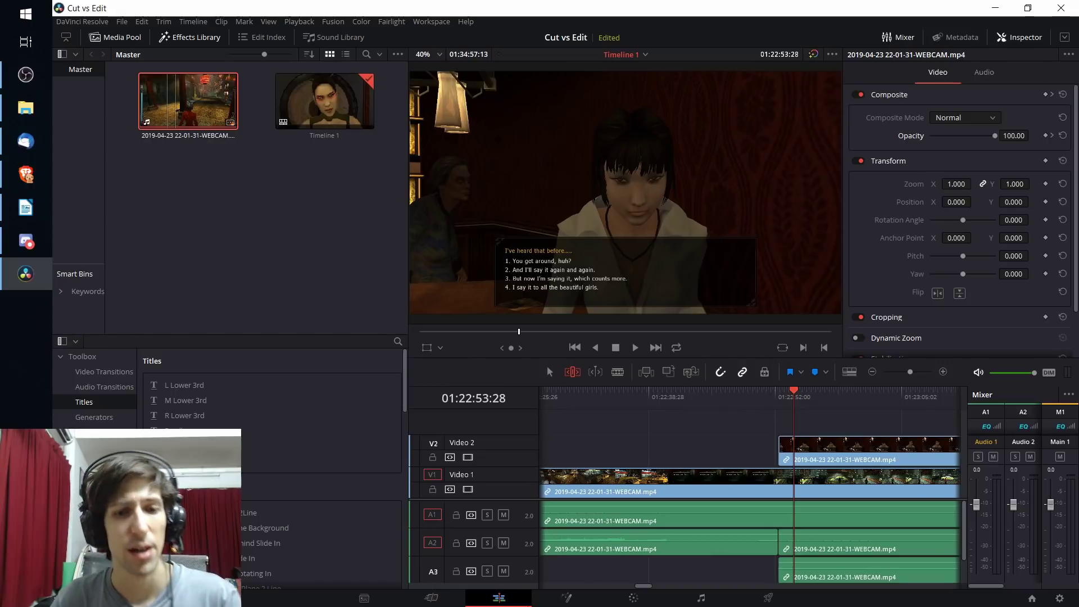
pyautogui.doubleClick(206, 98)
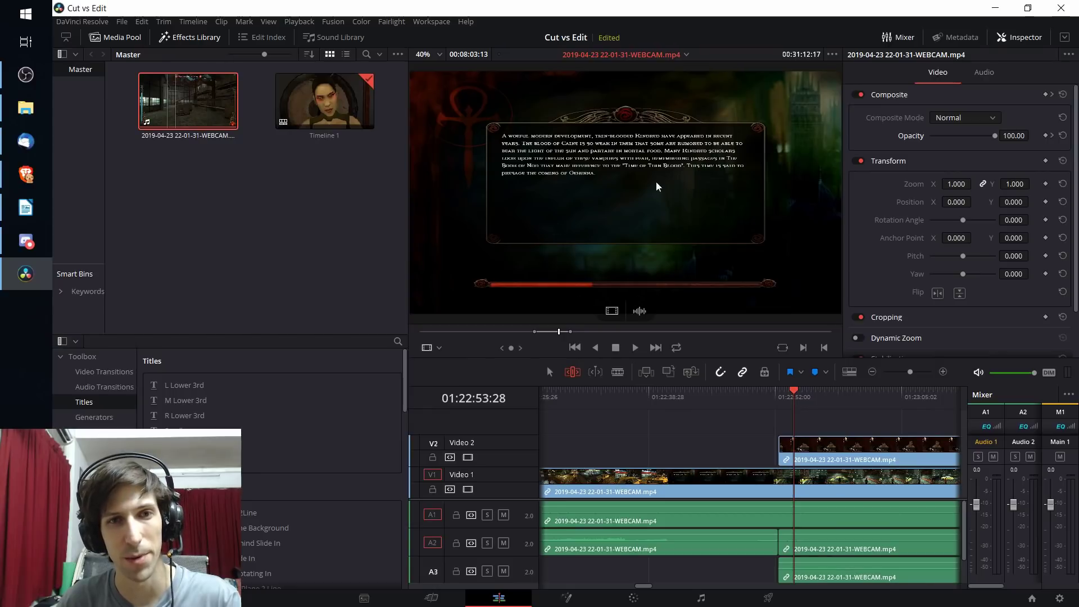
pyautogui.click(431, 598)
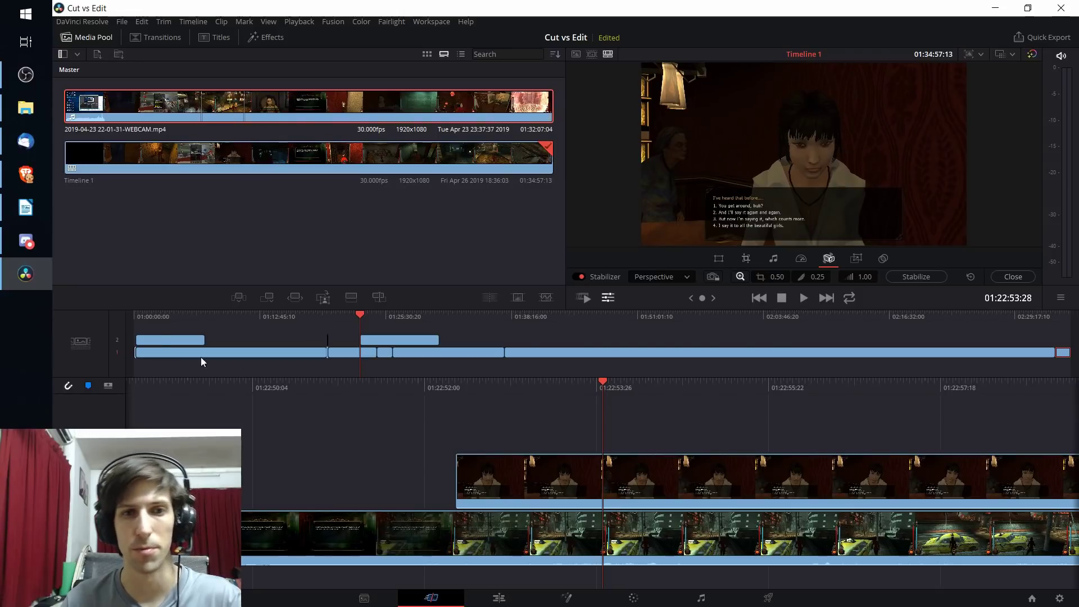
# Move the playhead to 01:45:17:06, compare that position on the Edit page, and return to the Cut page.
pyautogui.click(580, 353)
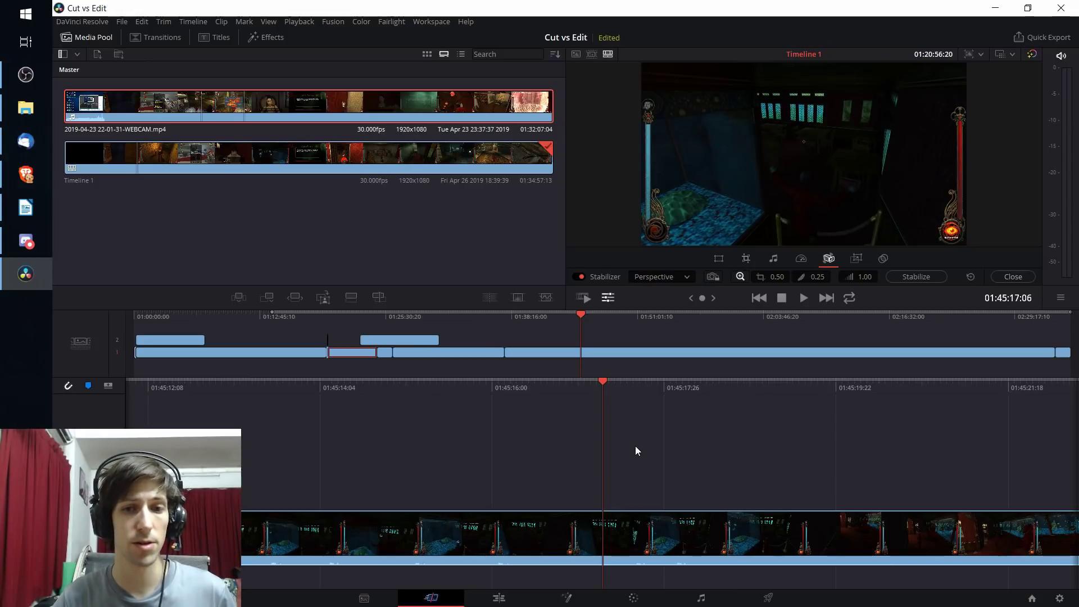
pyautogui.click(498, 597)
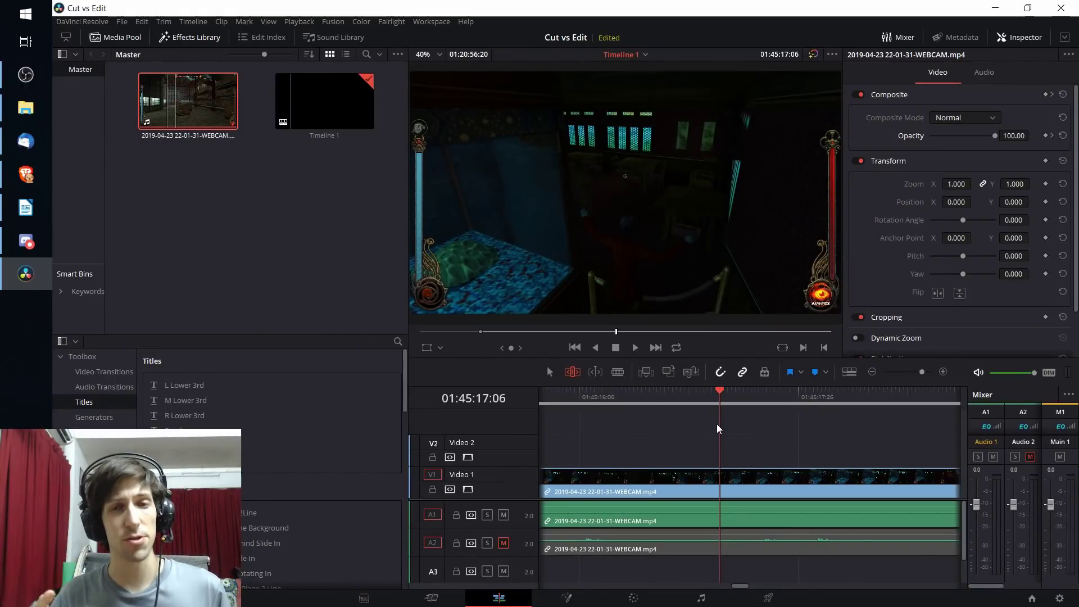
pyautogui.hotkey('shift', '3')
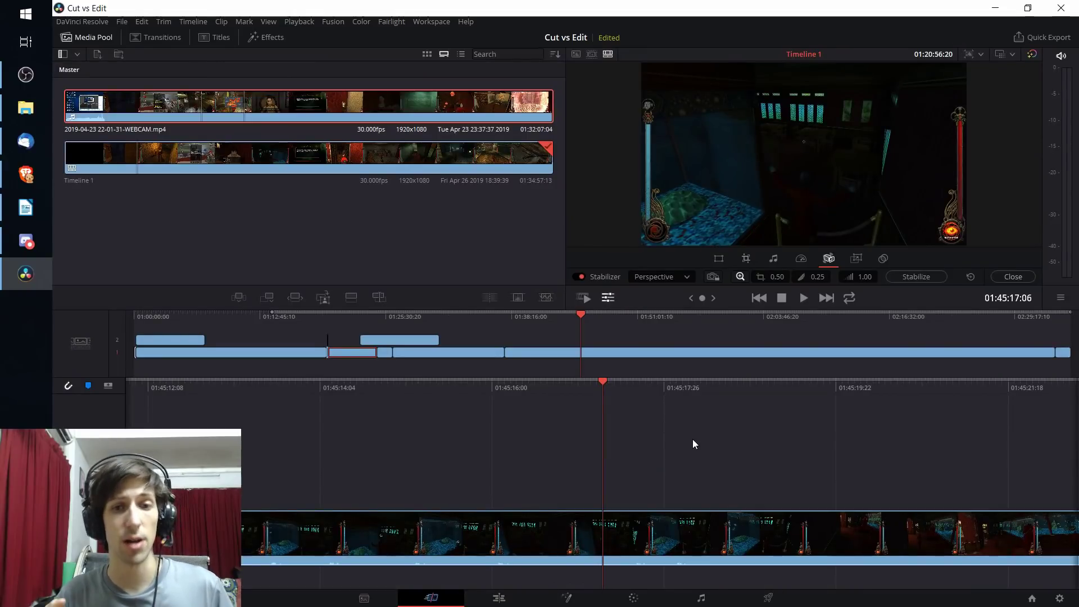
# Play ahead, scrub back to 01:46:17:22, and split the main-track clip there.
pyautogui.press('space')
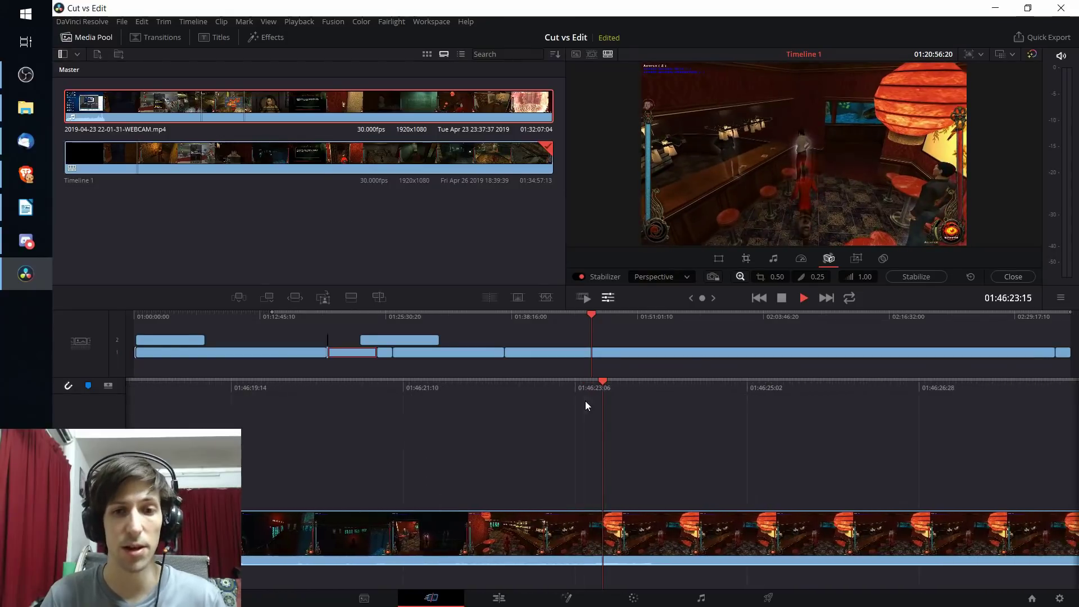
pyautogui.press('space')
pyautogui.moveTo(623, 389); pyautogui.dragTo(486, 400)
pyautogui.hotkey('ctrl', 'b')
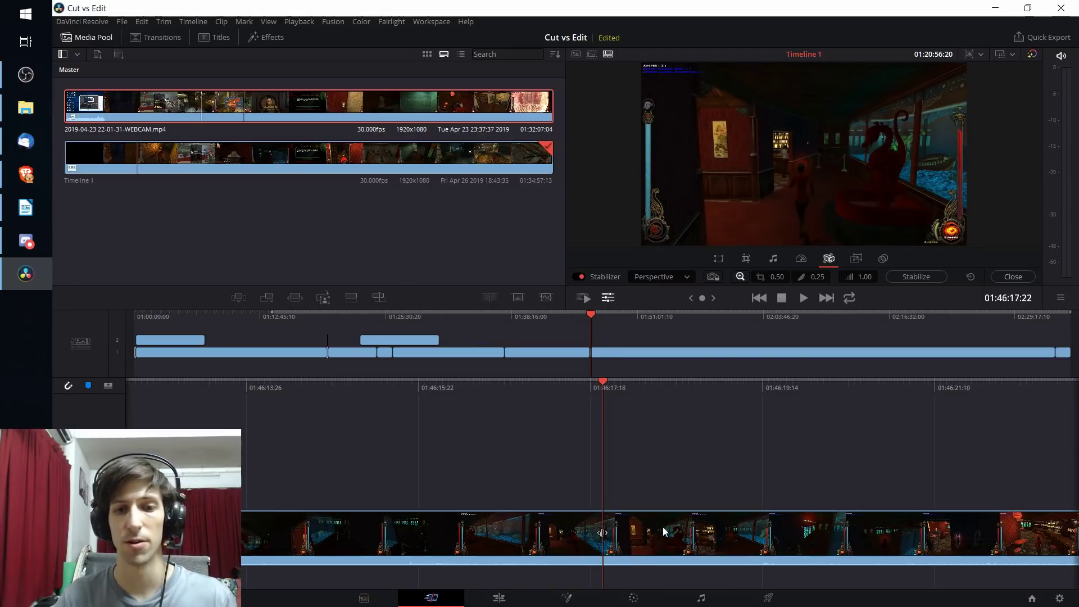
pyautogui.hotkey('ctrl', 'b')
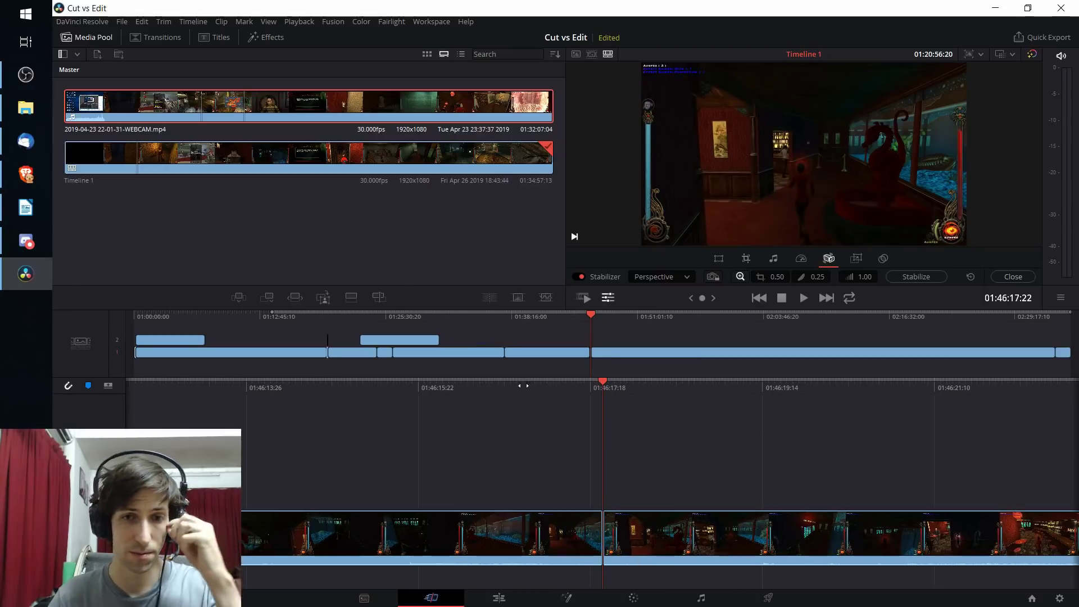
# On the Edit page, play from the split, zoom in on the timeline, and position the playhead at 01:46:29:02.
pyautogui.hotkey('shift', '4')
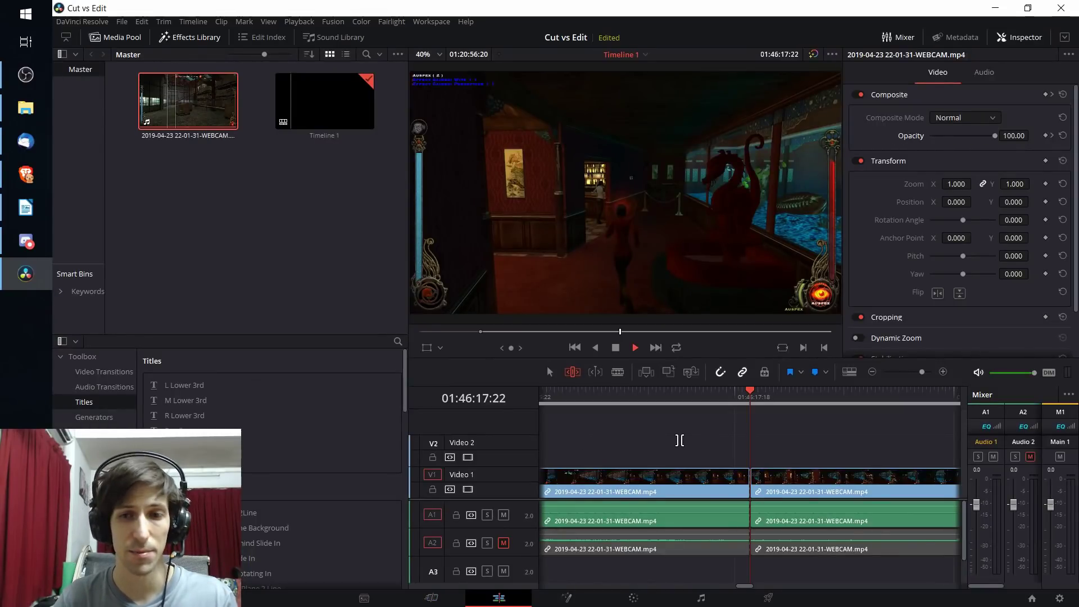
pyautogui.press('space')
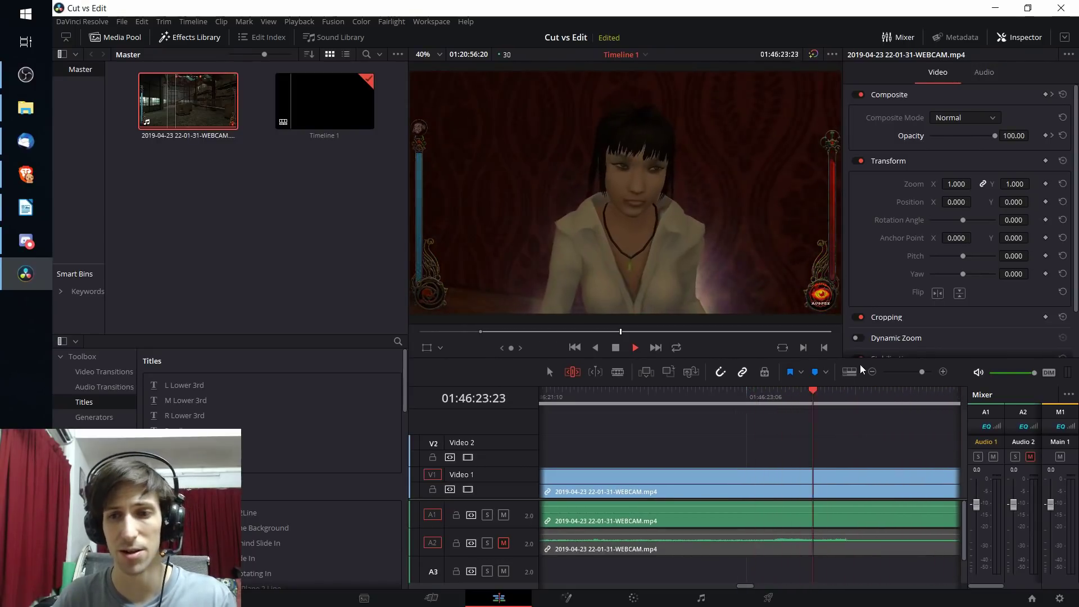
pyautogui.click(944, 372)
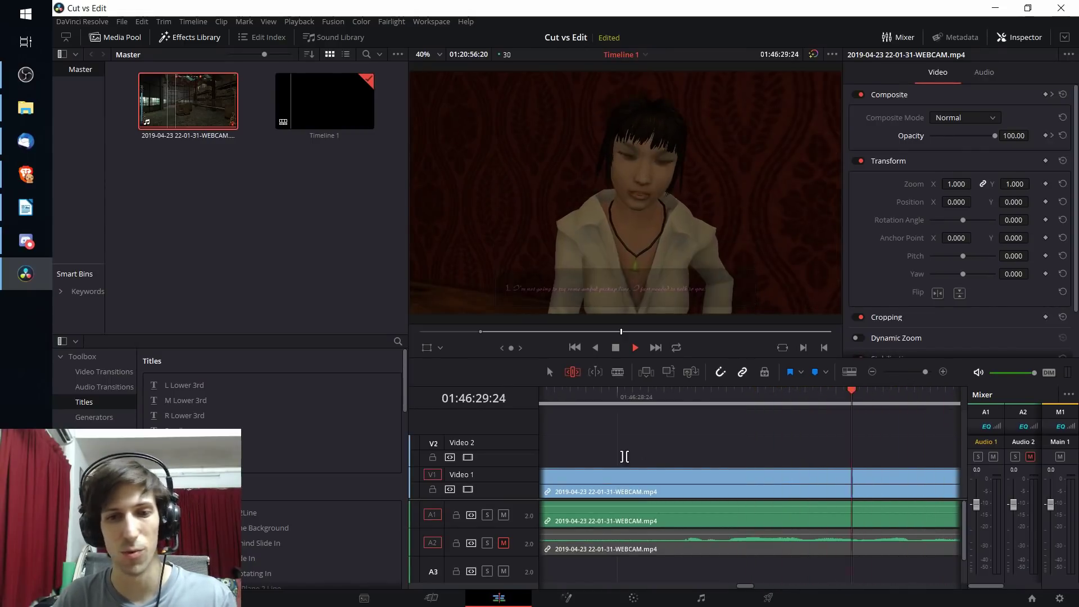
pyautogui.press('space')
pyautogui.click(664, 402)
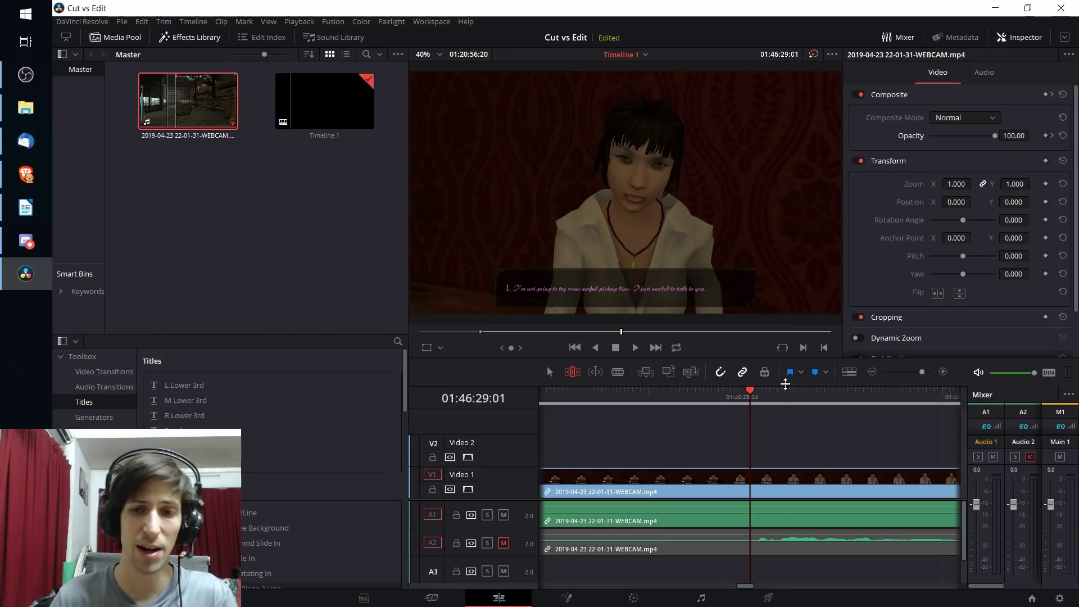
pyautogui.moveTo(758, 400)
pyautogui.mouseDown()
pyautogui.moveTo(787, 401)
pyautogui.moveTo(753, 402)
pyautogui.mouseUp()
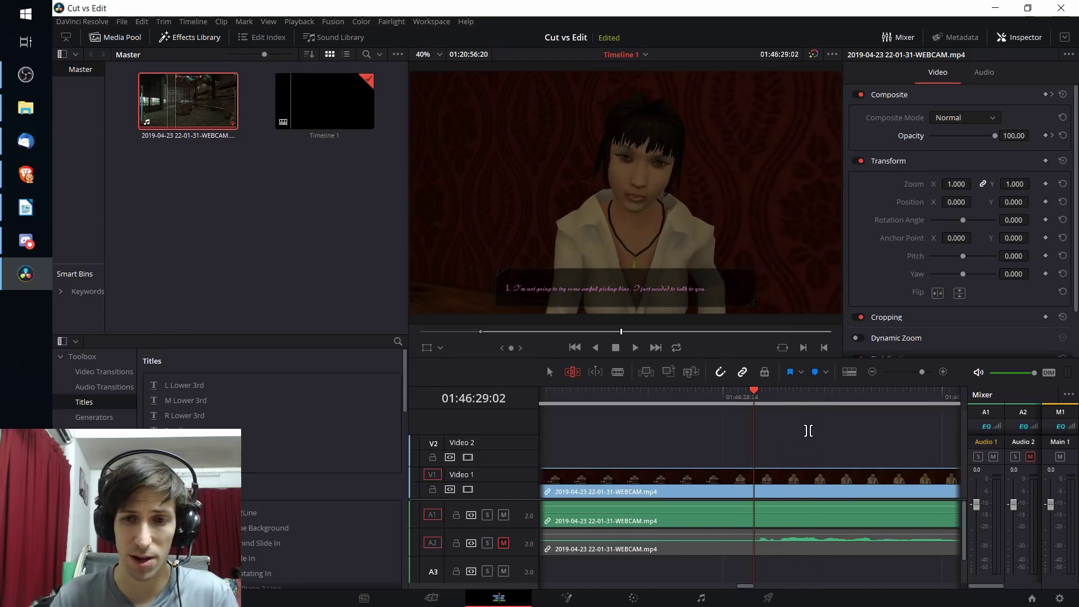
pyautogui.moveTo(743, 587); pyautogui.dragTo(740, 588)
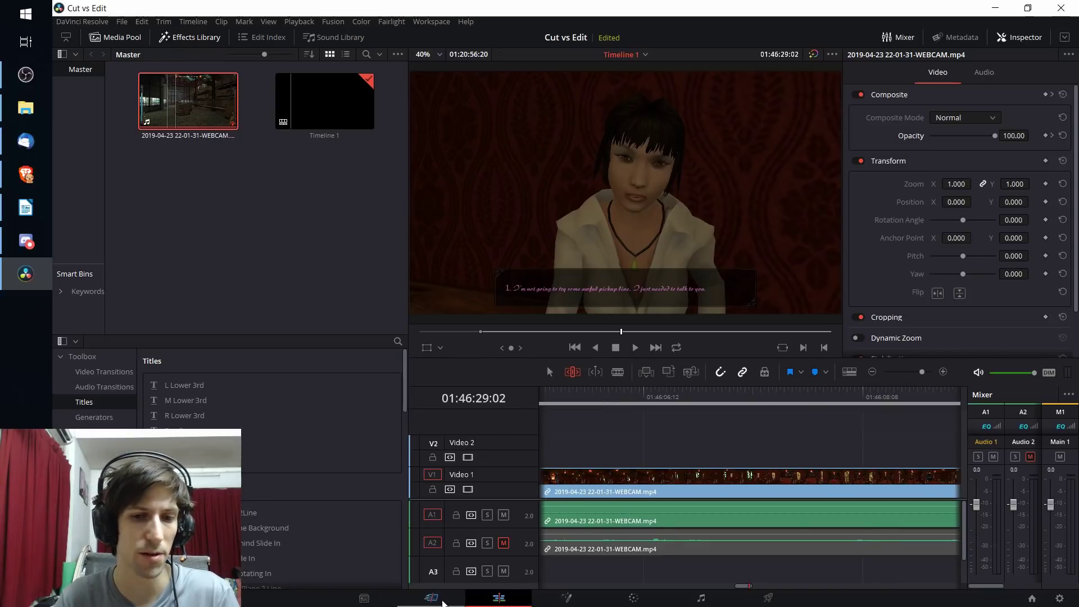
# Return to the Cut page and scrub both its timelines, ending with the playhead at 01:39:38:02.
pyautogui.click(431, 597)
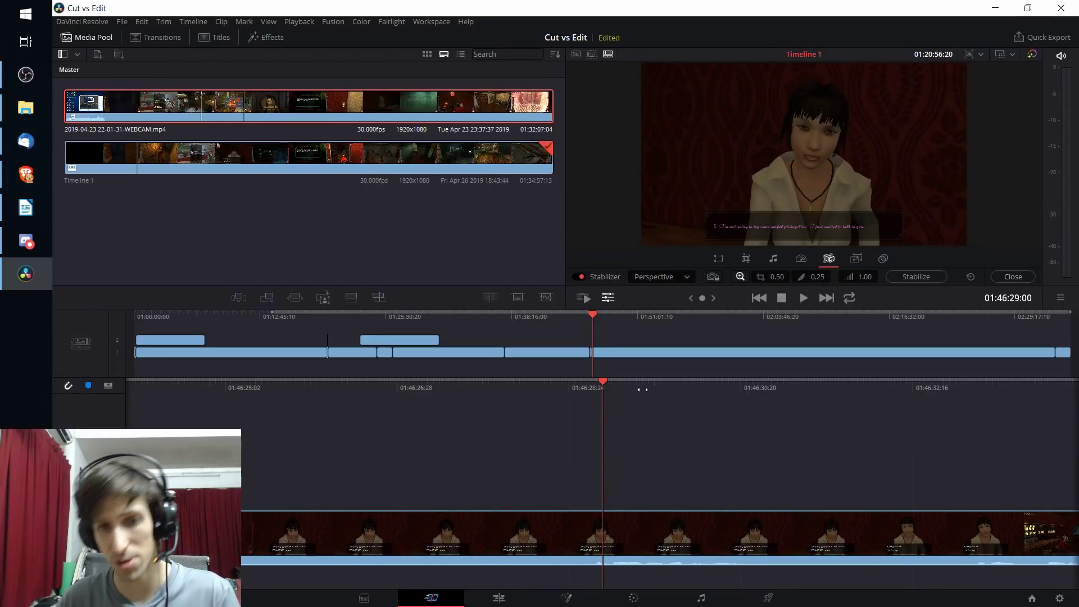
pyautogui.moveTo(642, 390)
pyautogui.mouseDown()
pyautogui.moveTo(629, 389)
pyautogui.moveTo(639, 391)
pyautogui.mouseUp()
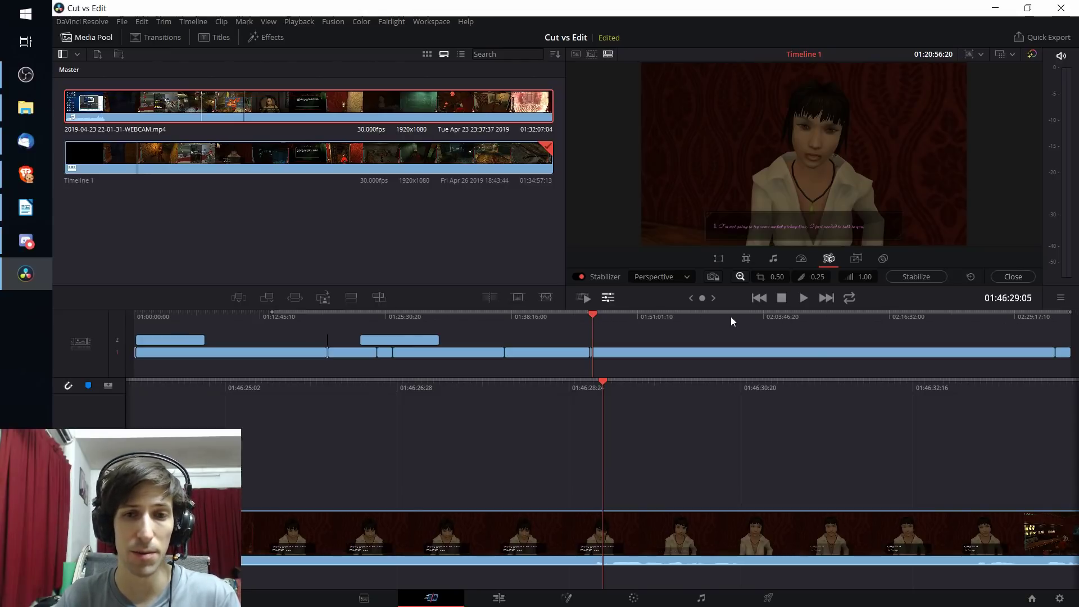
pyautogui.moveTo(592, 317); pyautogui.dragTo(207, 324)
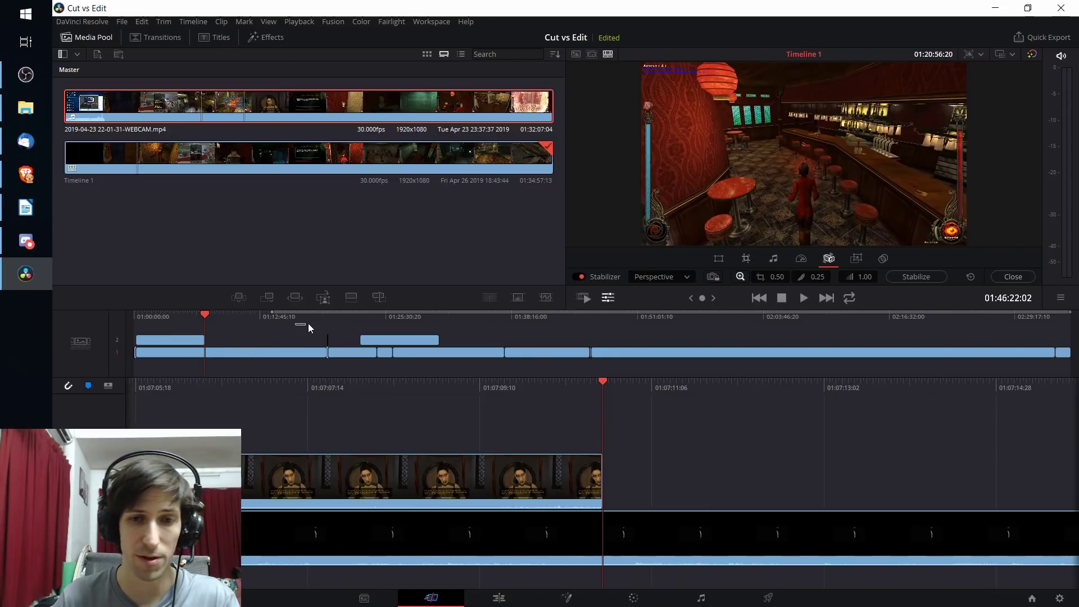
pyautogui.moveTo(308, 323); pyautogui.dragTo(465, 319)
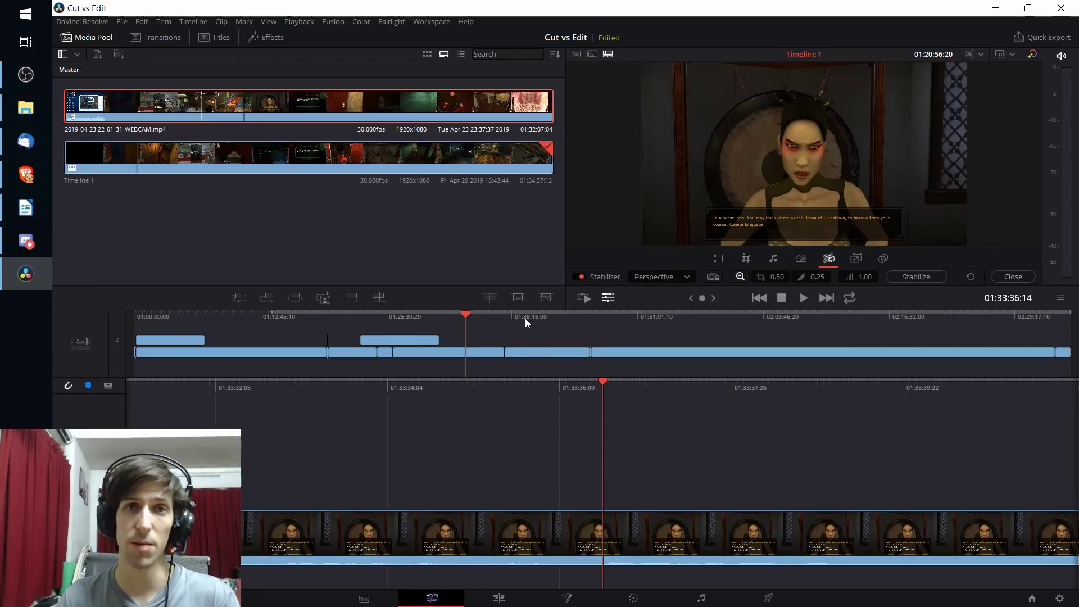
pyautogui.moveTo(524, 318)
pyautogui.mouseDown()
pyautogui.moveTo(548, 320)
pyautogui.moveTo(525, 322)
pyautogui.mouseUp()
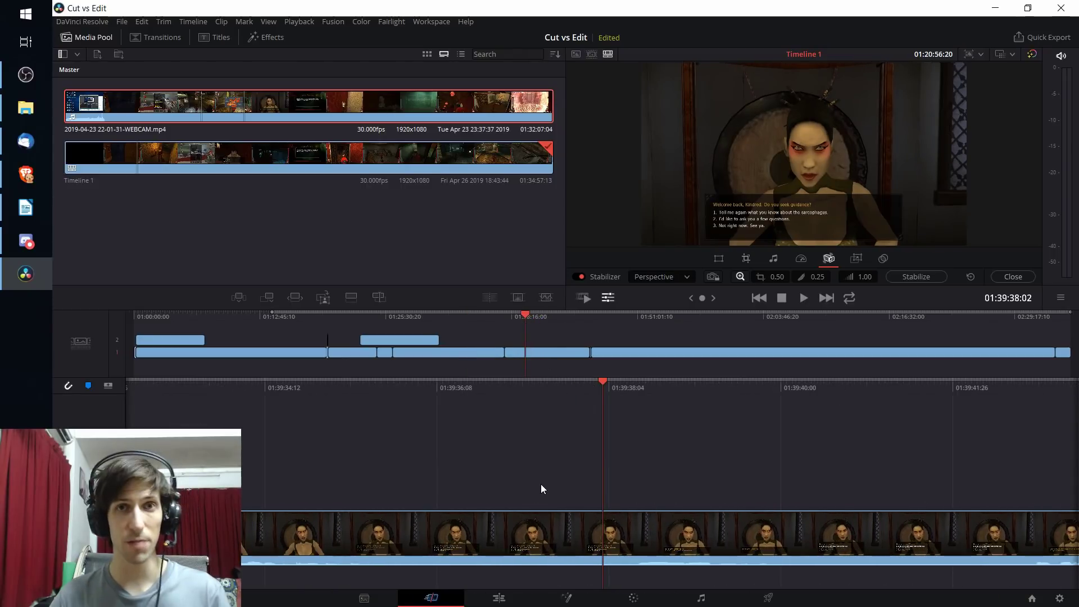